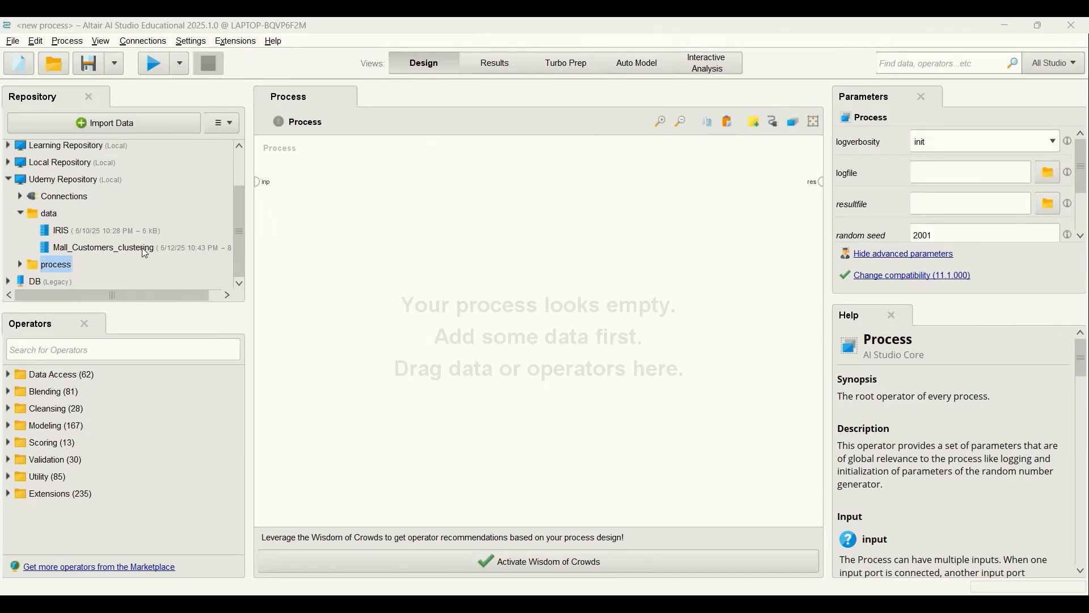
Place the Mall_Customers_clustering data in the process and connect a Select Attributes operator to its output.
click(125, 250)
drag(122, 248, 315, 314)
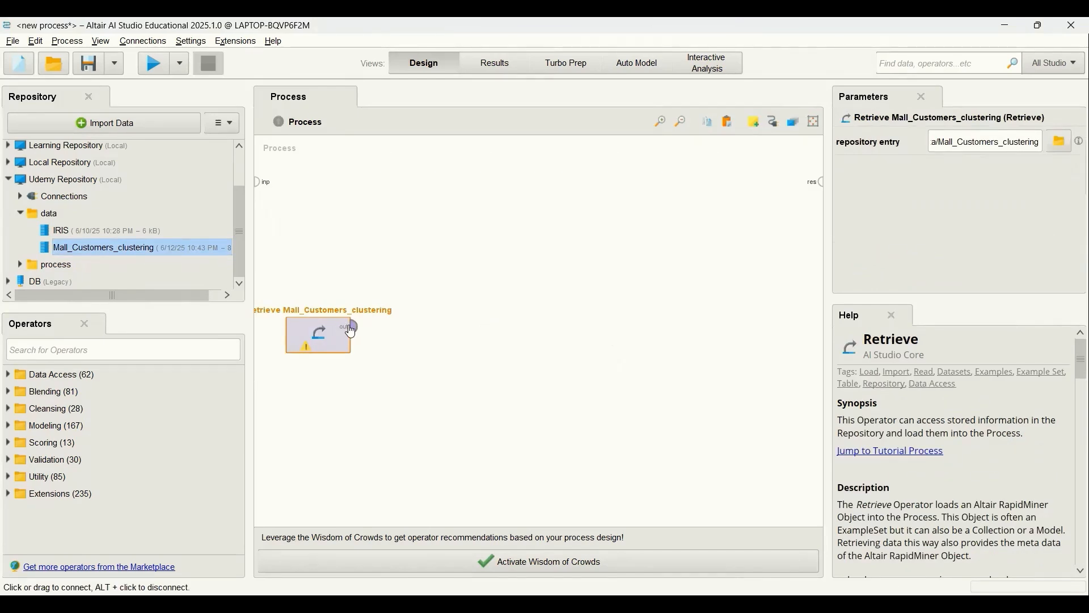
click(202, 353)
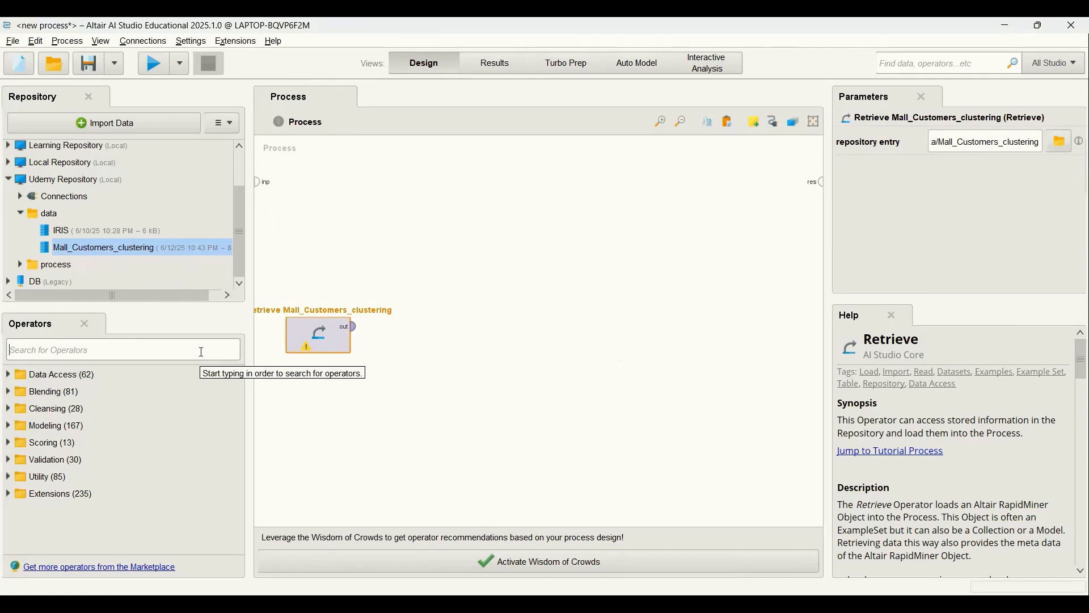
text(select att)
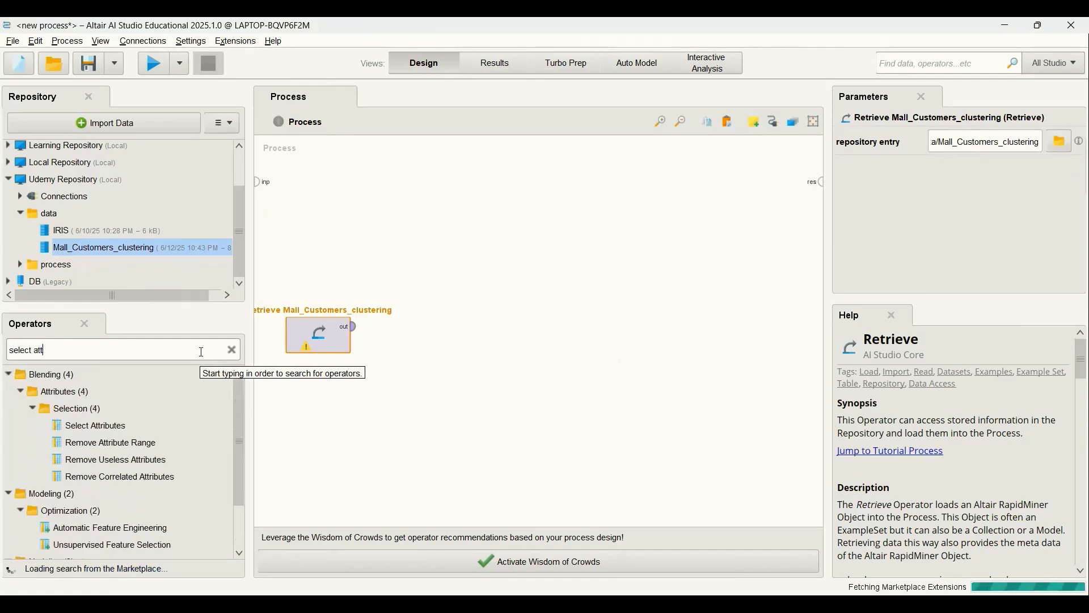
double_click(94, 427)
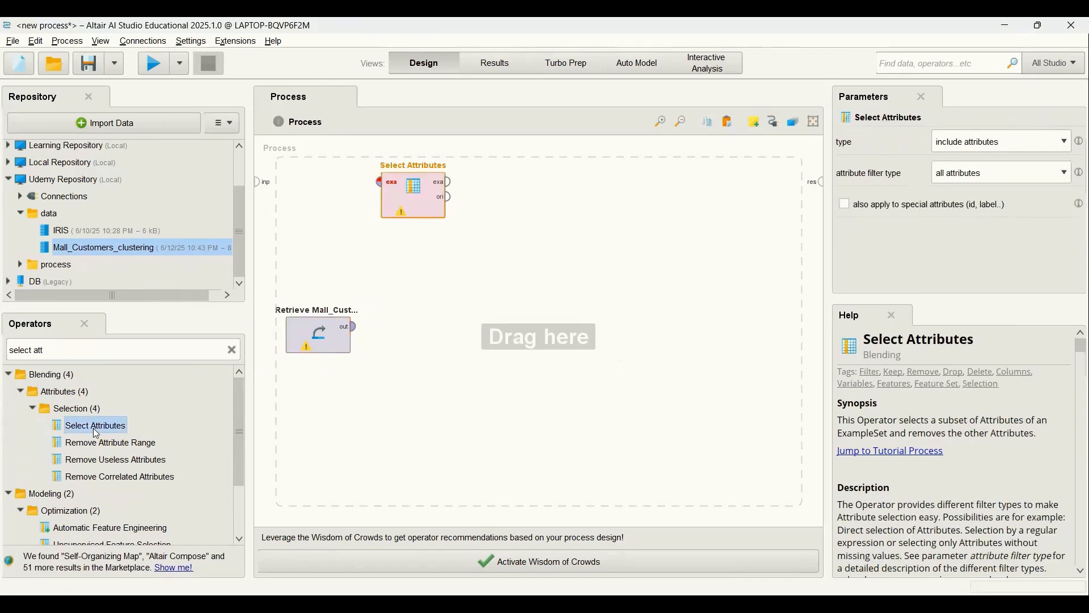
drag(414, 195, 379, 328)
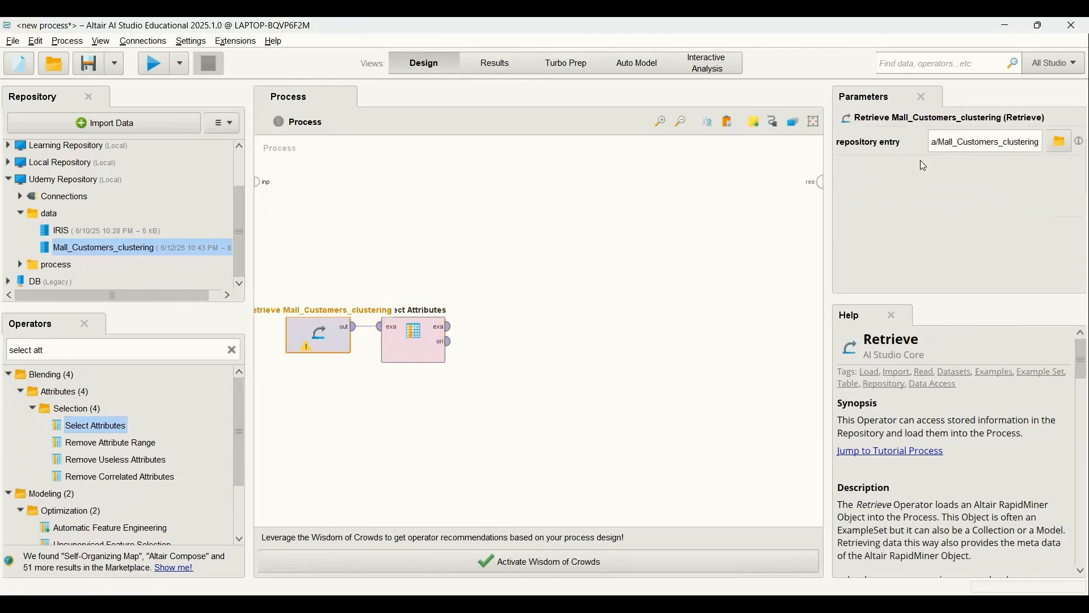
Configure Select Attributes to include a subset containing Age, Annual Income (k$) and Spending Score (1-100).
click(431, 332)
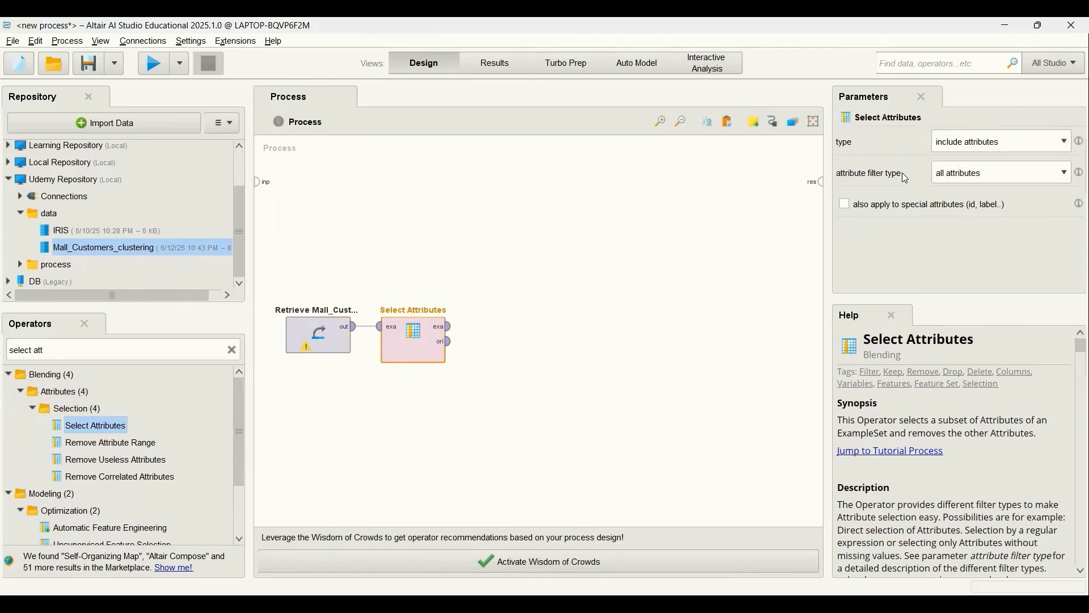
click(1022, 180)
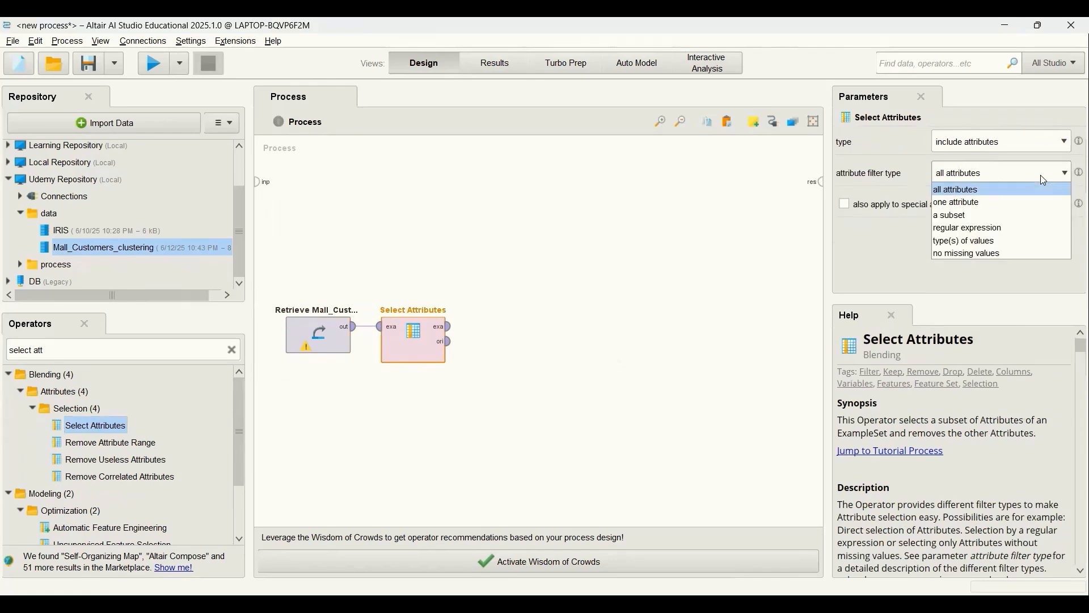
click(995, 213)
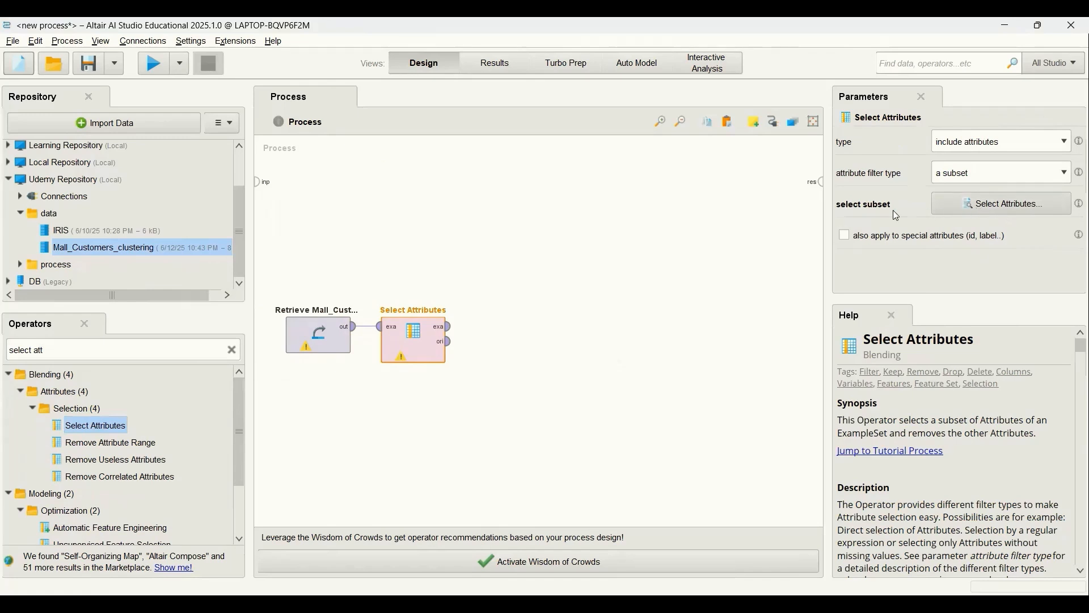
click(973, 206)
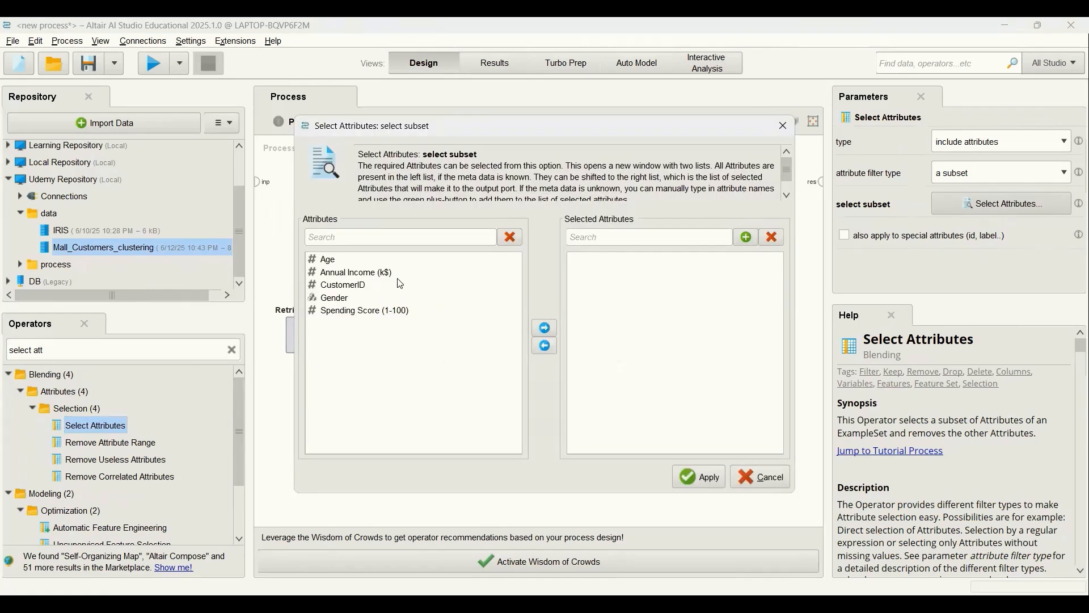
click(342, 262)
click(542, 328)
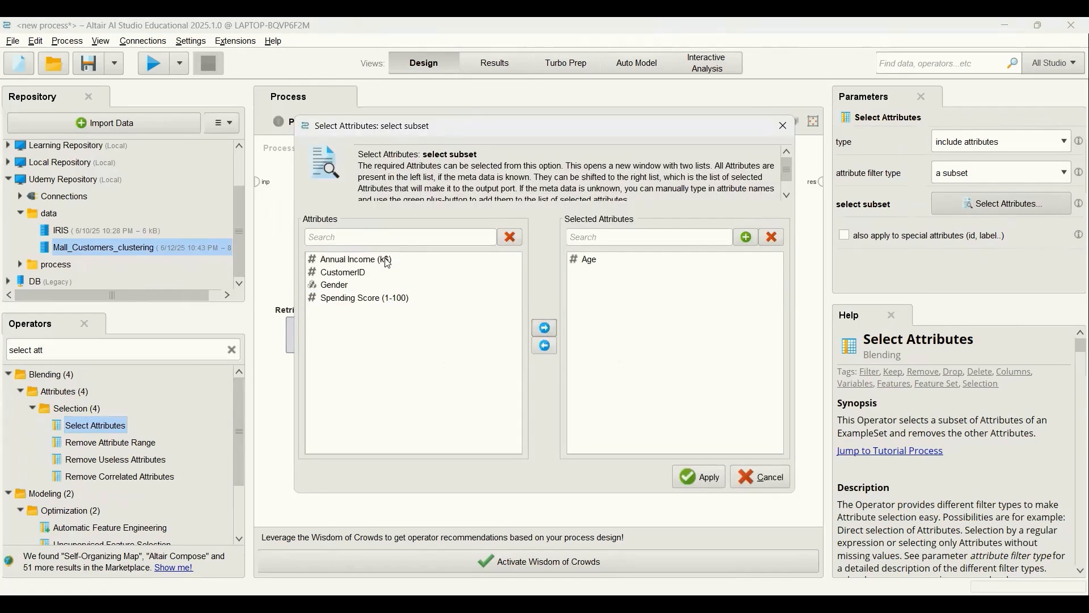
click(352, 260)
click(544, 328)
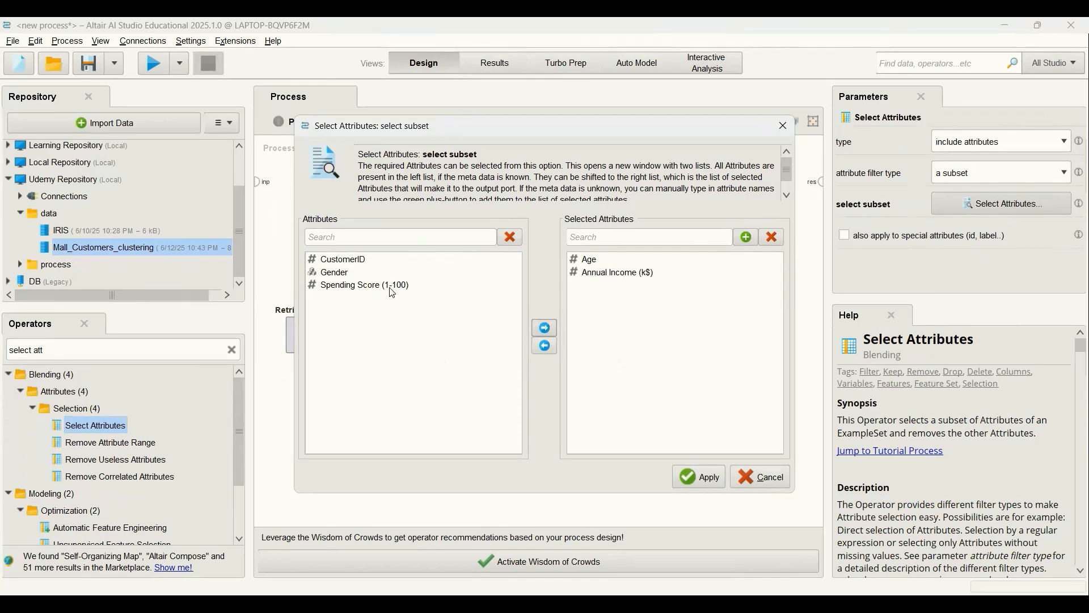
click(389, 289)
click(549, 331)
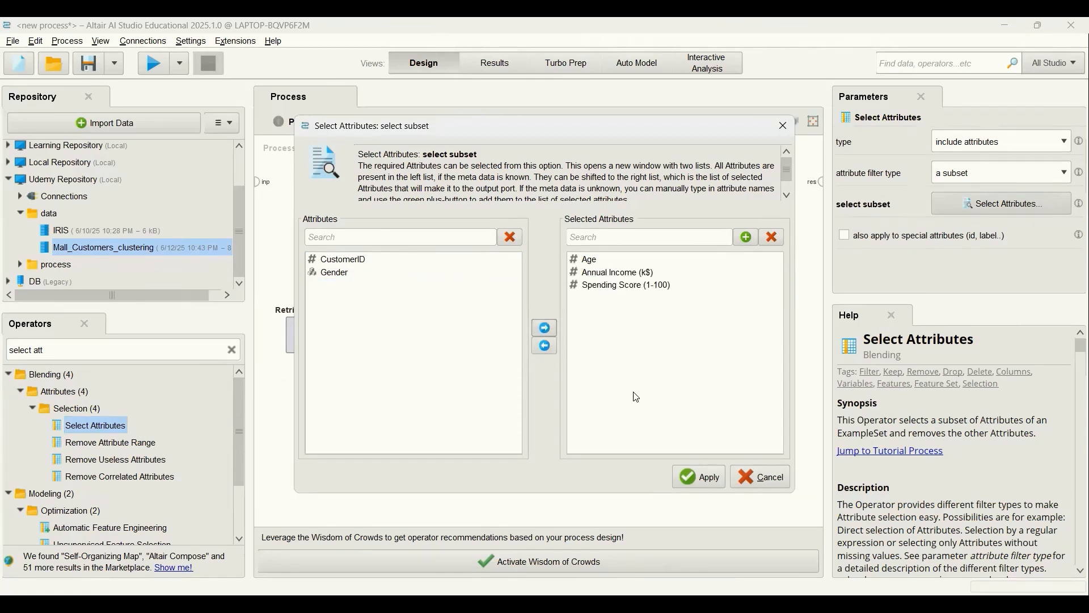
click(712, 482)
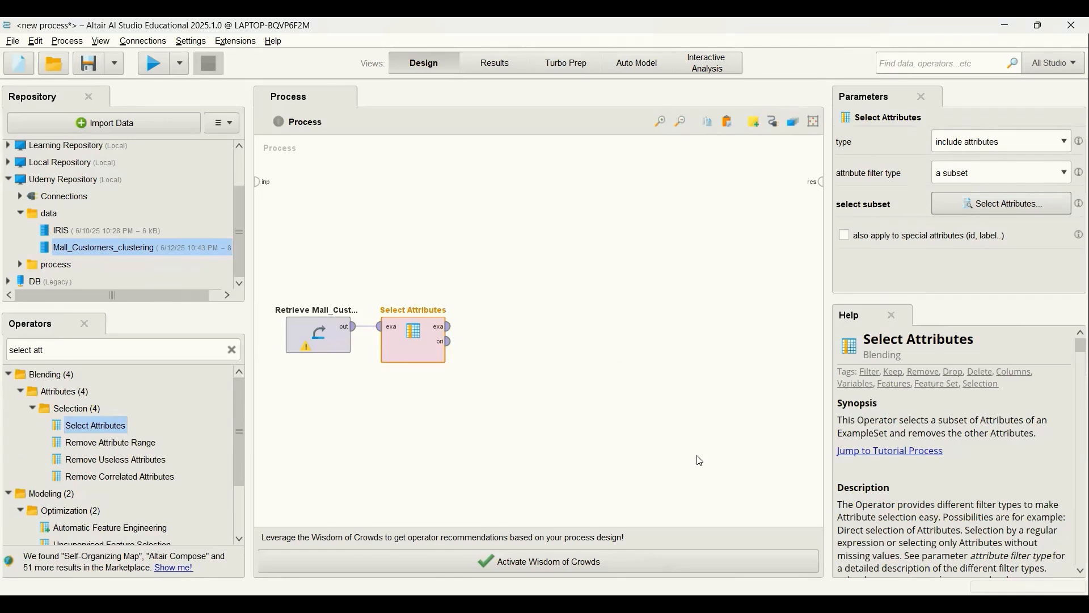
Find the Normalize operator and insert it after Select Attributes, connected to its example set output.
click(232, 350)
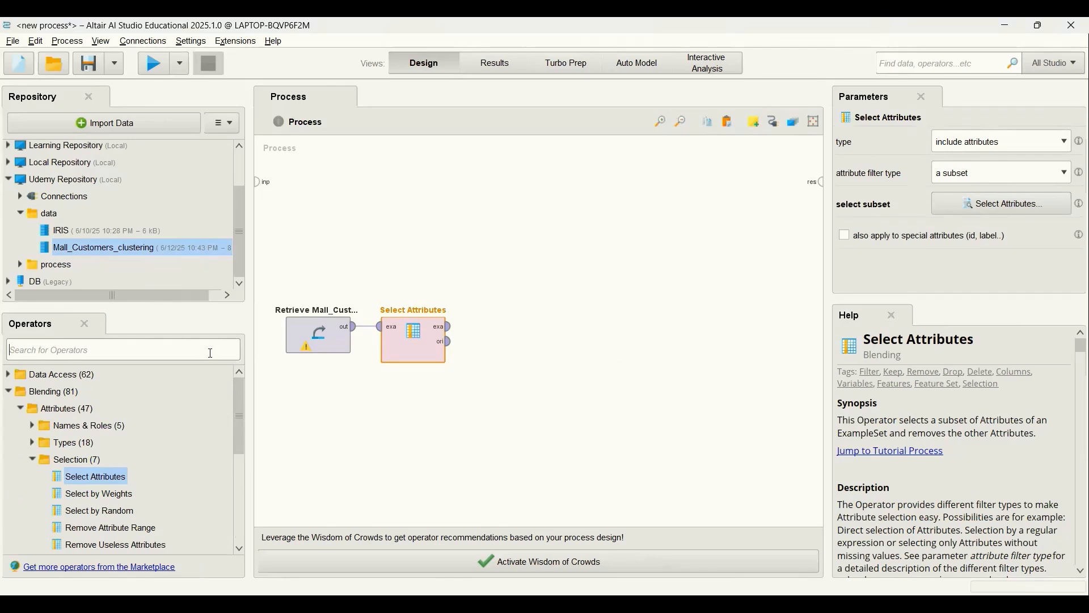
text(no)
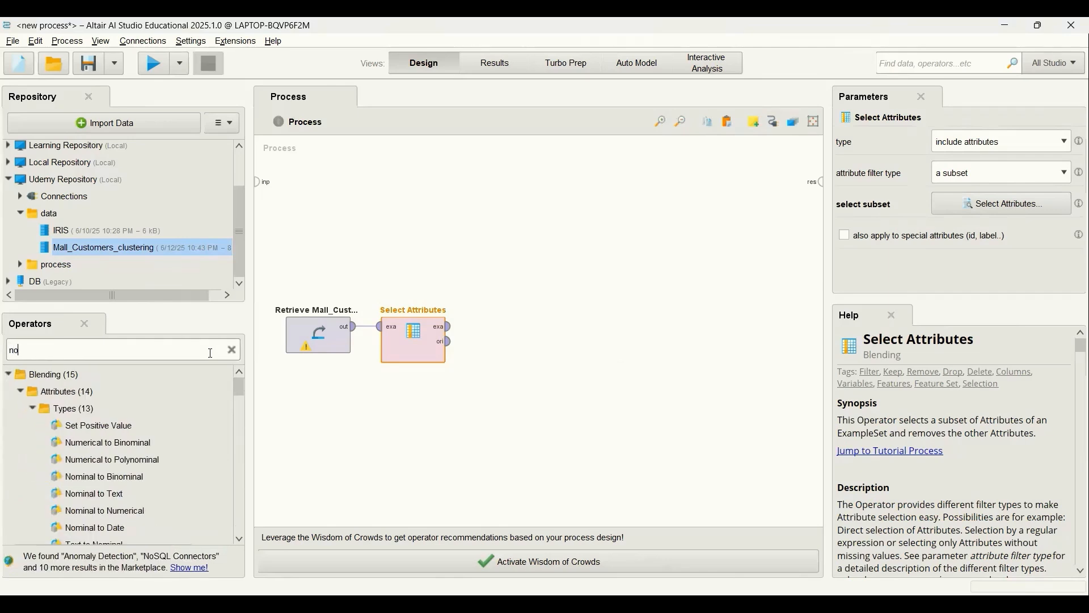
text(rmalize)
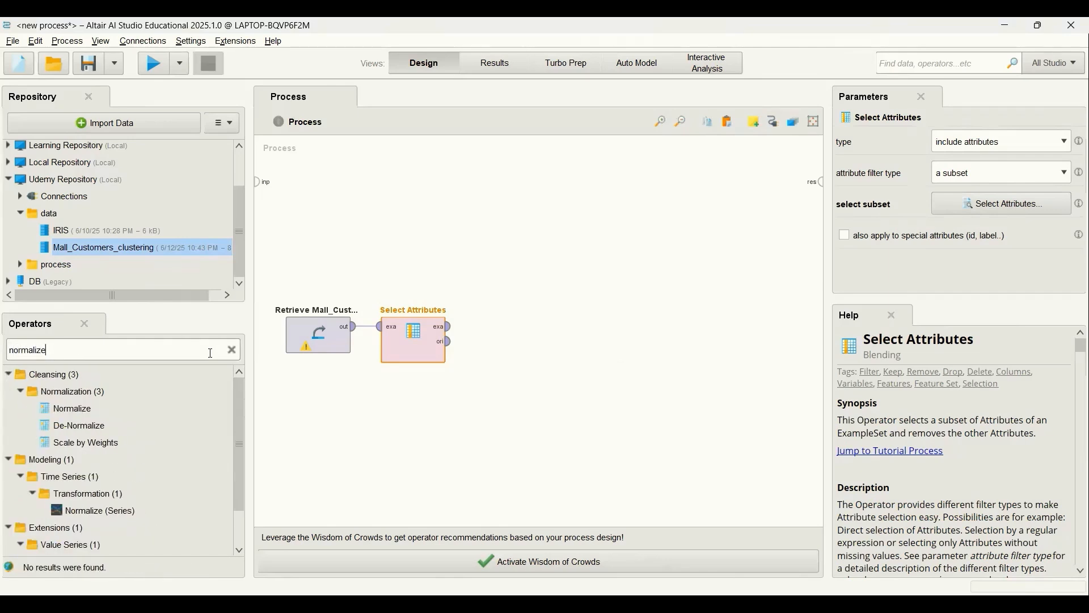
drag(65, 409, 487, 343)
Choose Z-transformation as the method of the Normalize operator.
click(494, 347)
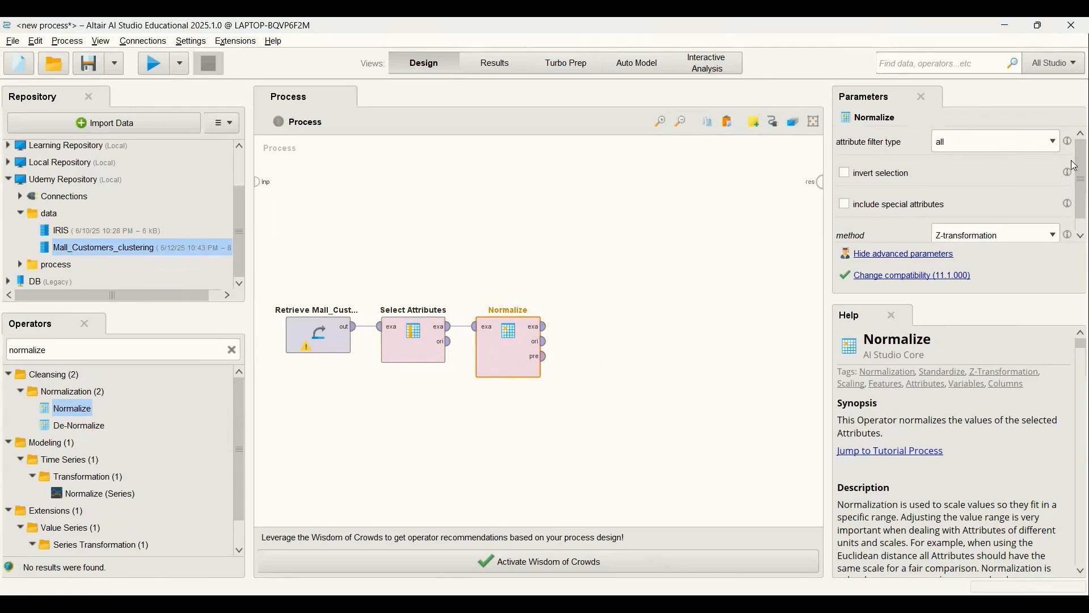
scroll(1079, 165, down, 1)
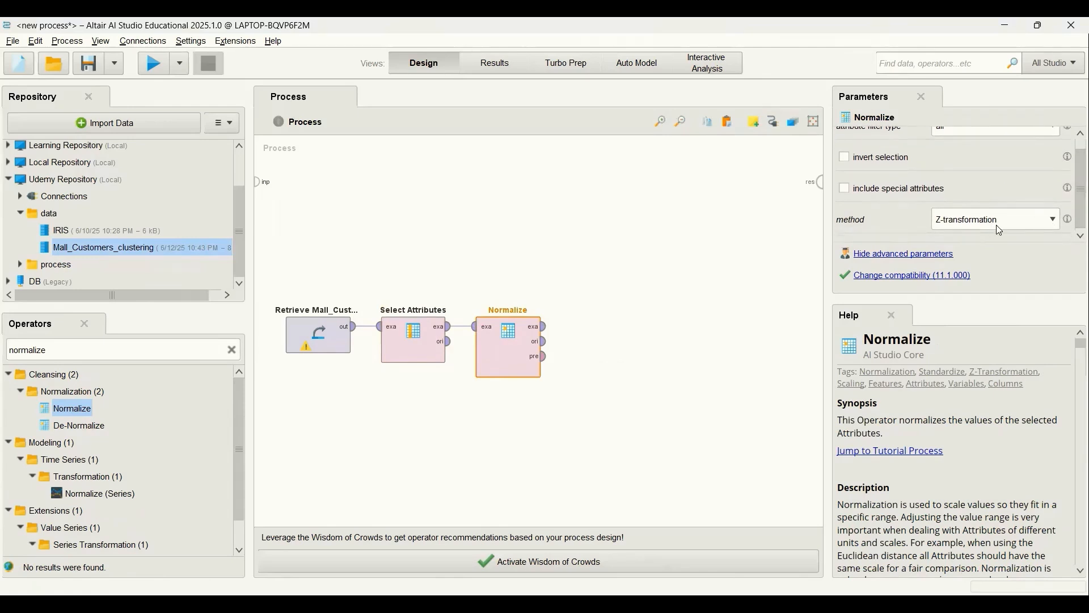
click(1027, 221)
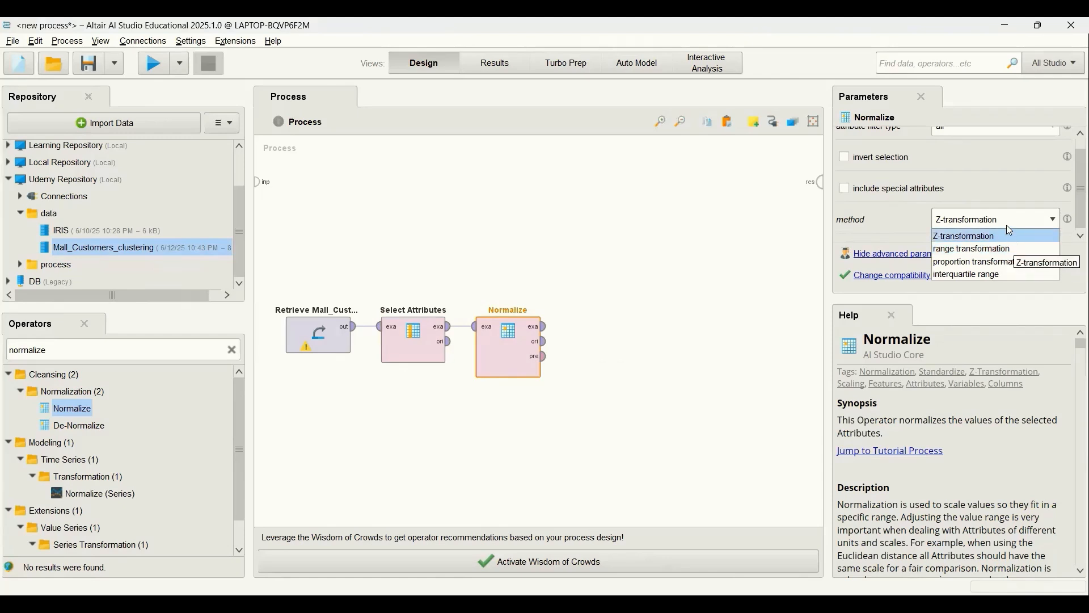
click(1008, 229)
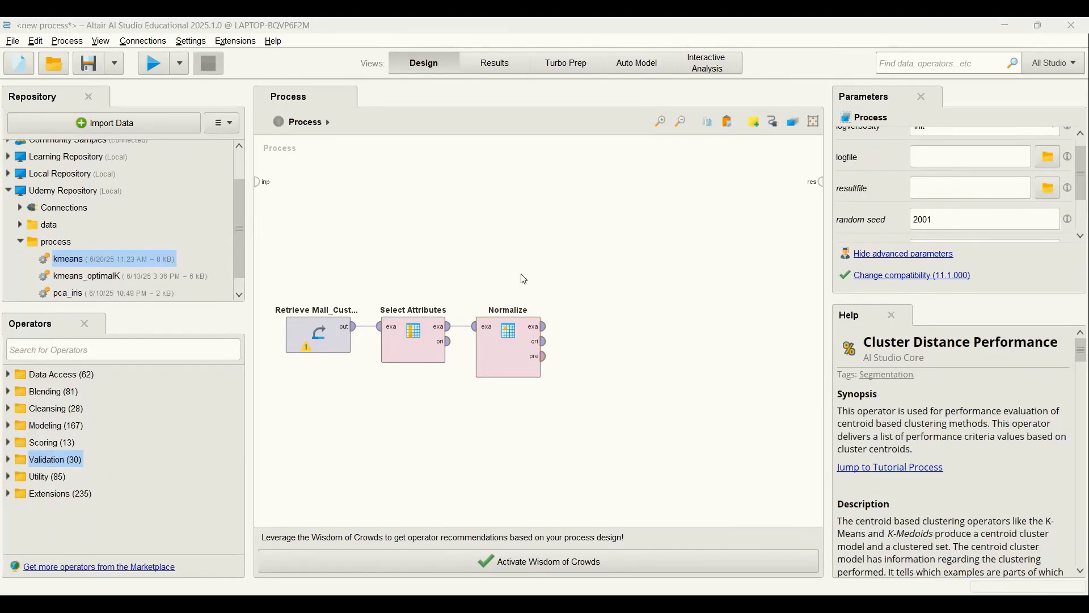
Add a k-Means operator to the process and connect Normalize's example set output to its input.
click(187, 352)
text(k)
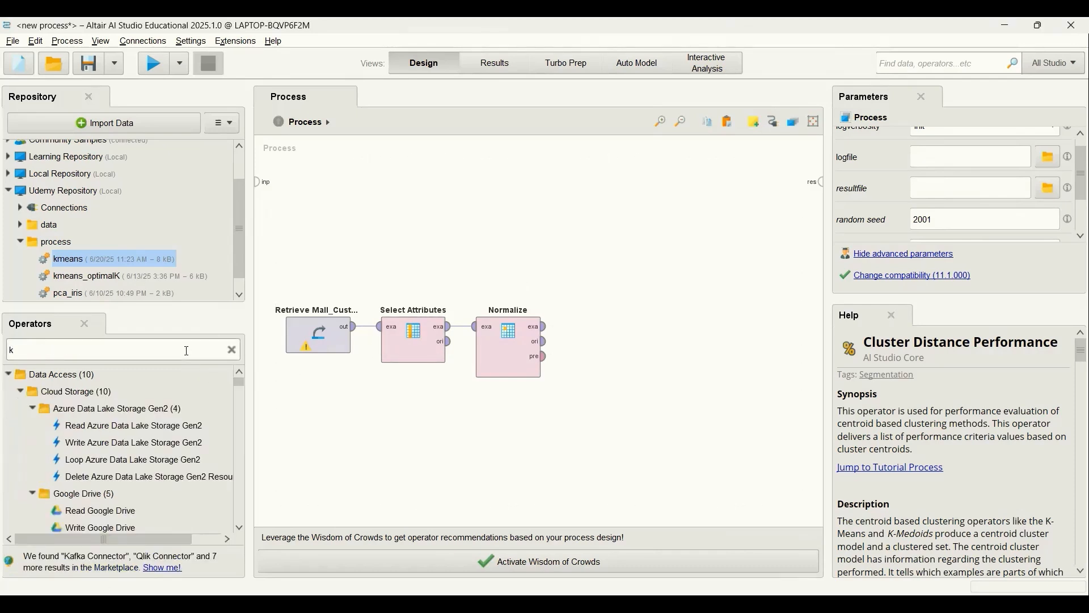
text( mean)
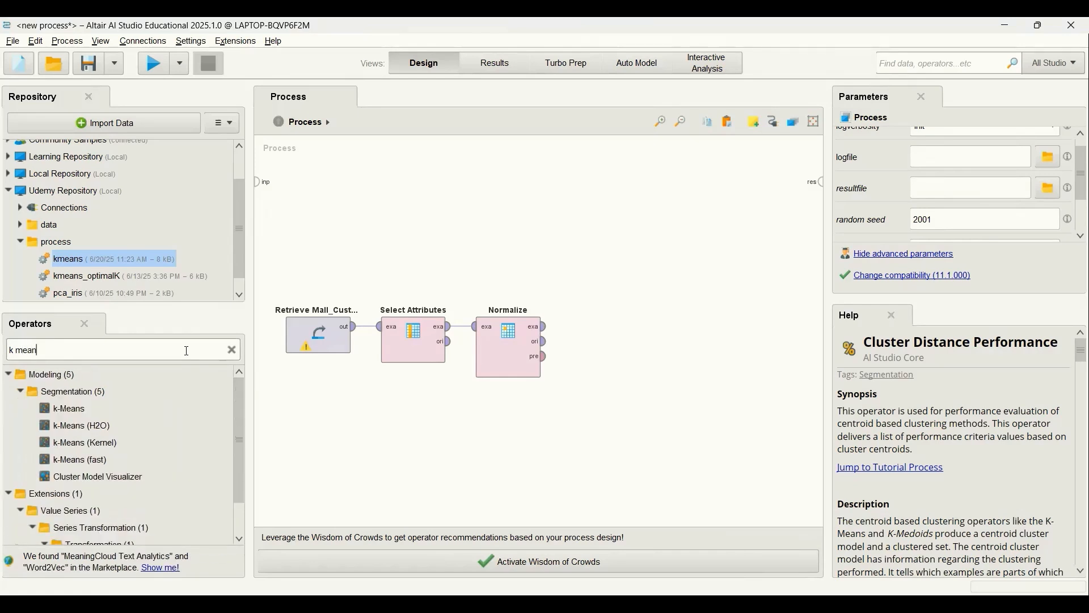
text(s)
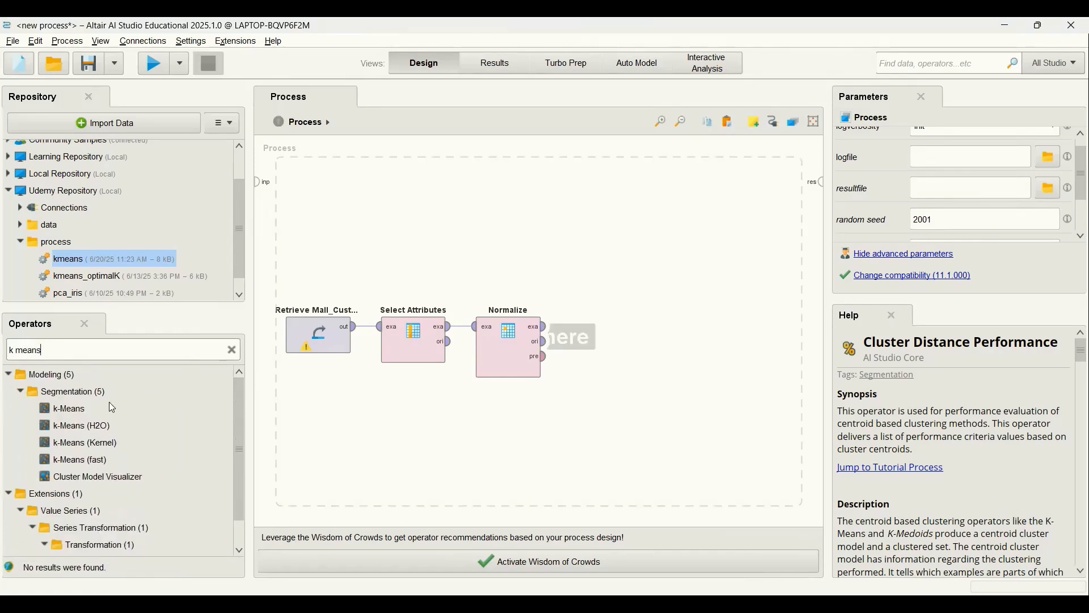
click(73, 411)
drag(72, 410, 607, 264)
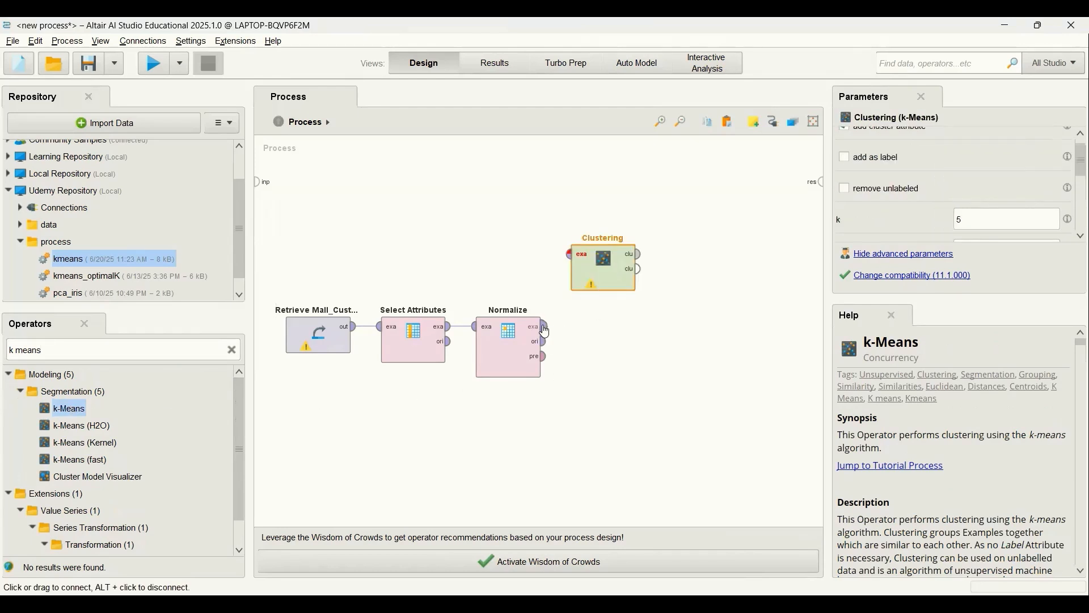
click(542, 334)
drag(545, 327, 571, 255)
Set k to 4 for the k-Means Clustering operator and review its remaining parameters.
click(598, 275)
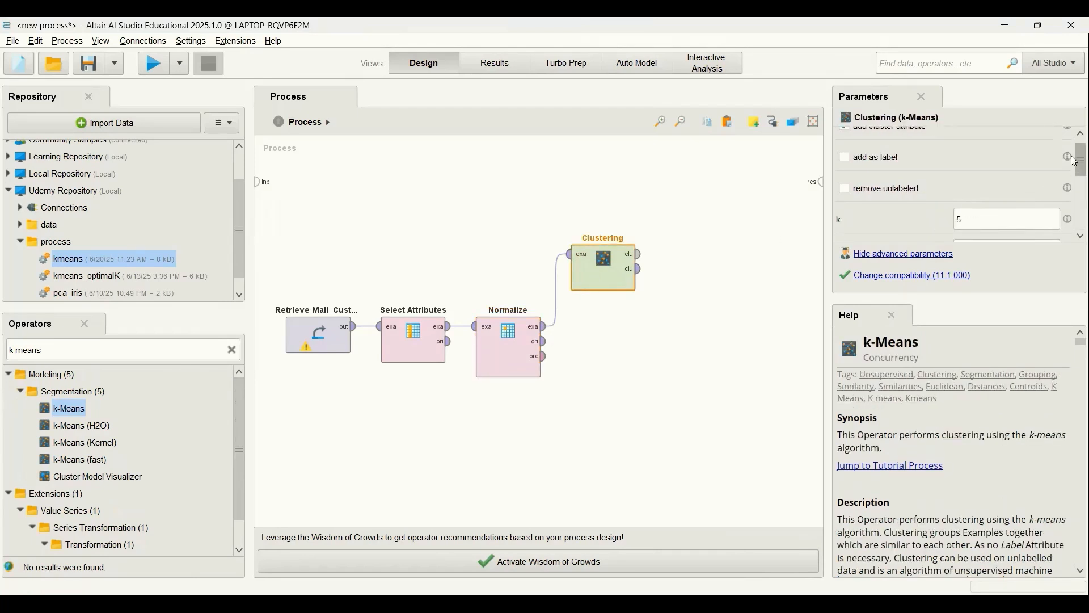
scroll(1079, 150, up, 1)
scroll(1076, 152, down, 2)
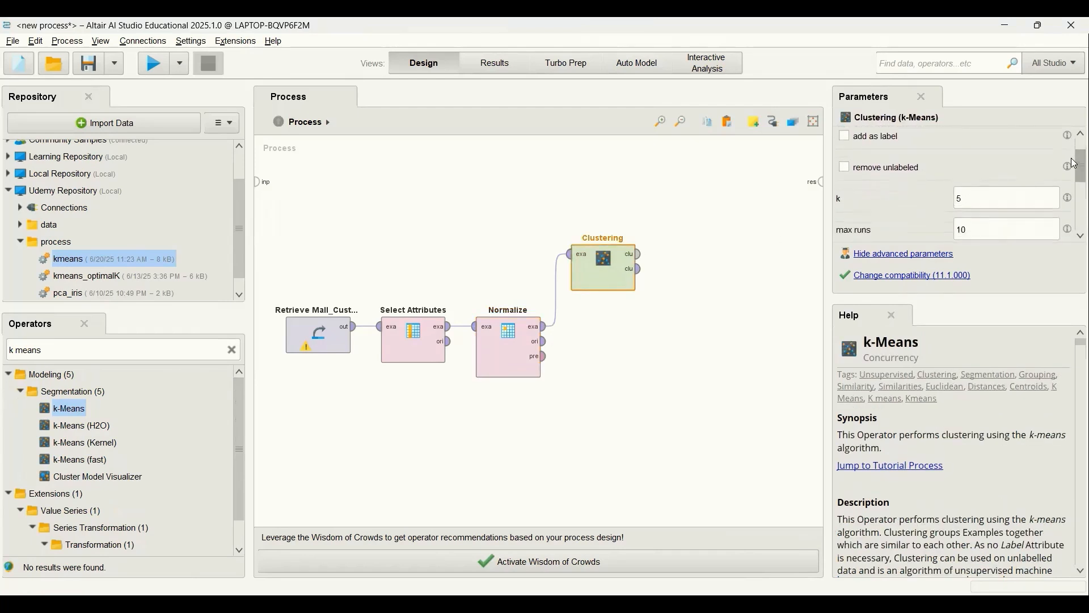
double_click(960, 187)
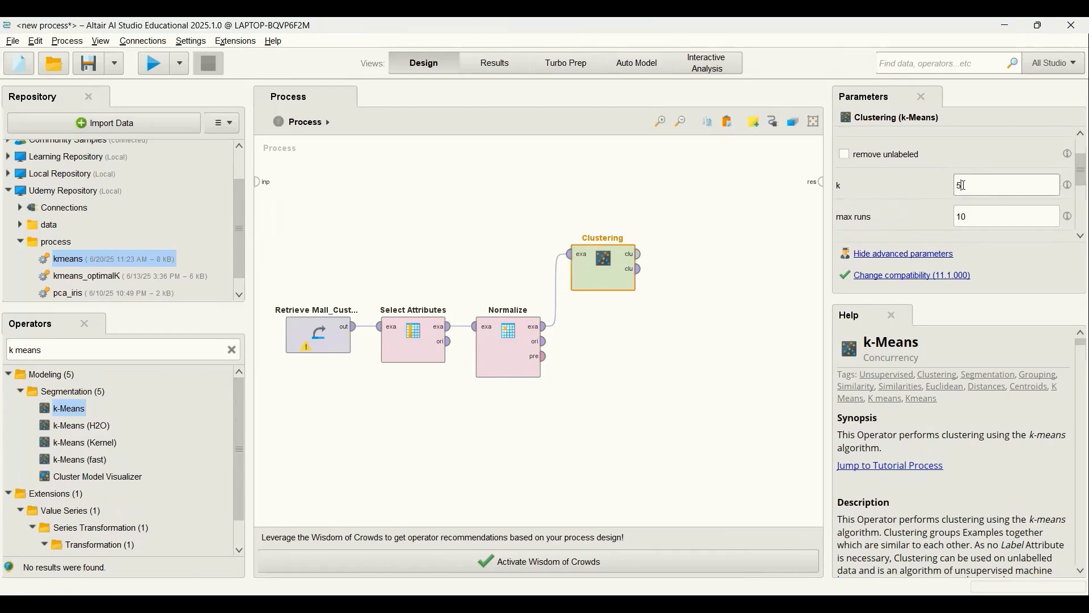
text(4)
drag(1077, 172, 1078, 216)
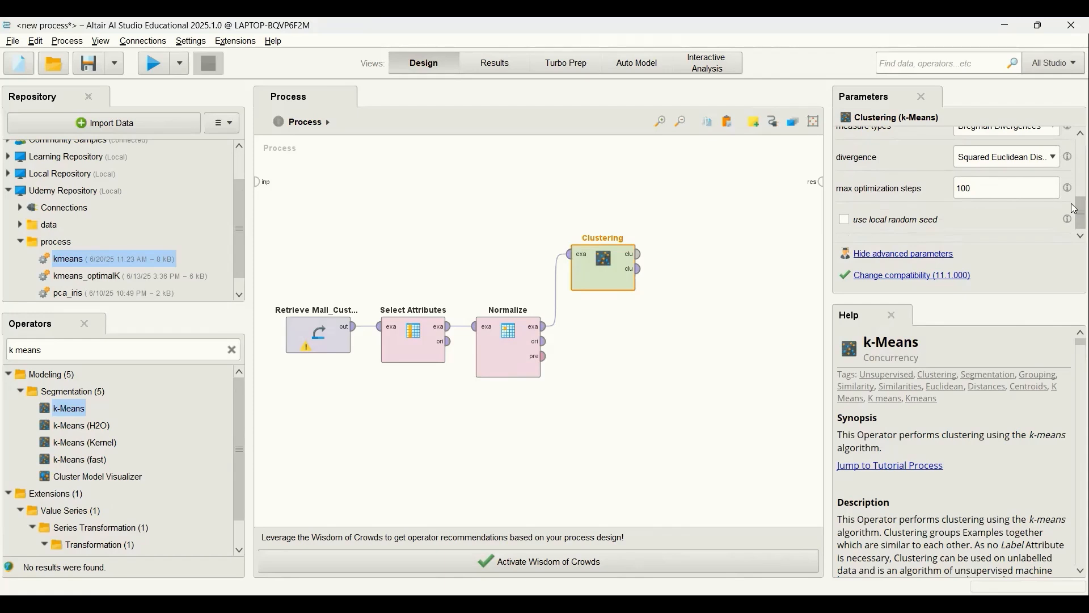
Add a Cluster Distance Performance operator beside Clustering and connect Clustering's model and clustered set outputs to the matching inputs.
click(231, 350)
text(clu)
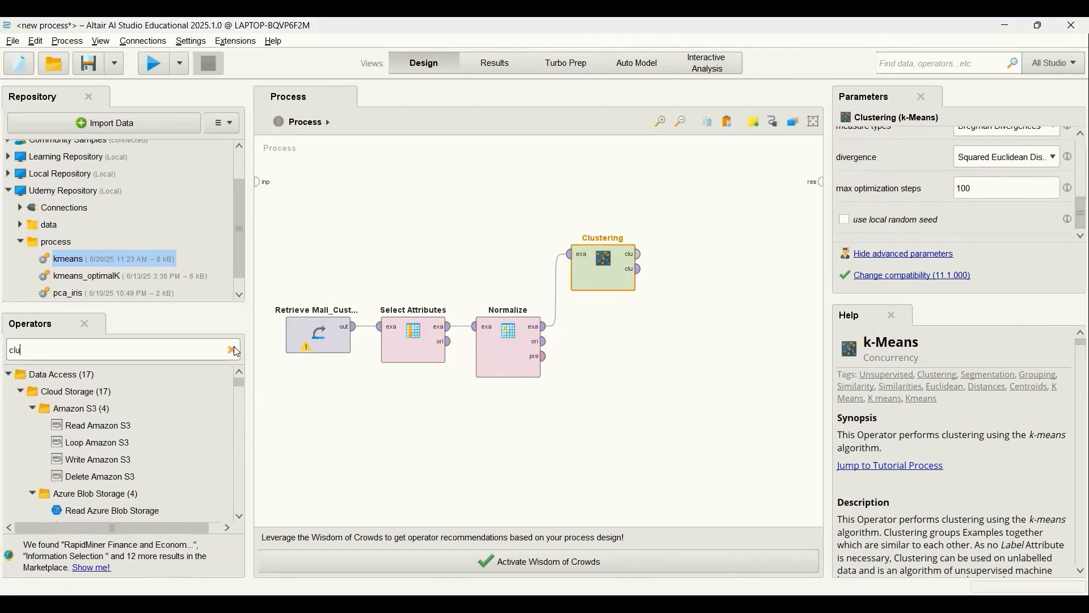
text(ster dis)
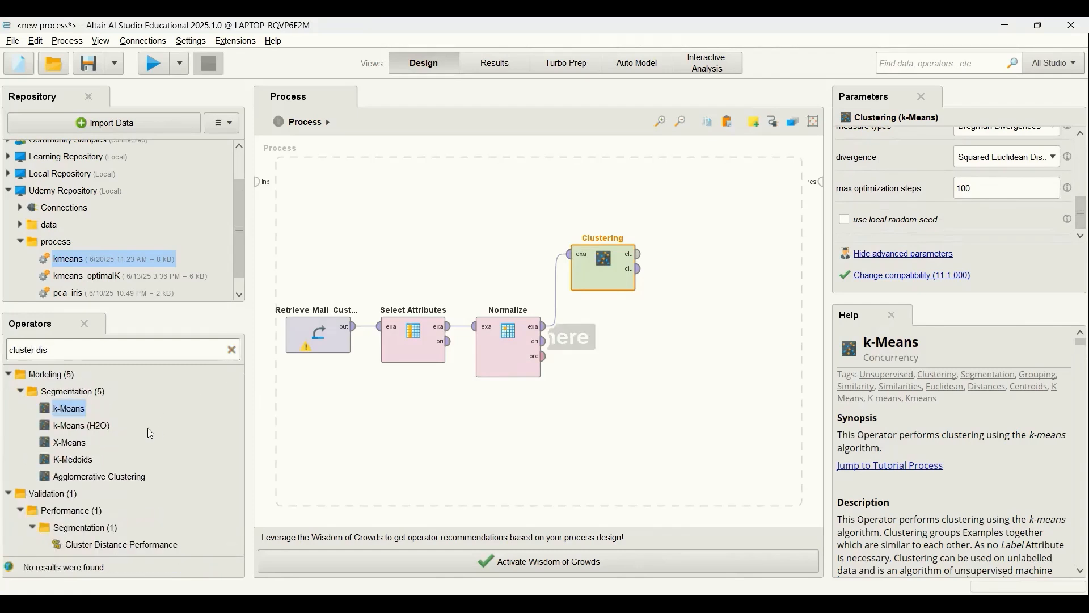
drag(122, 546, 668, 309)
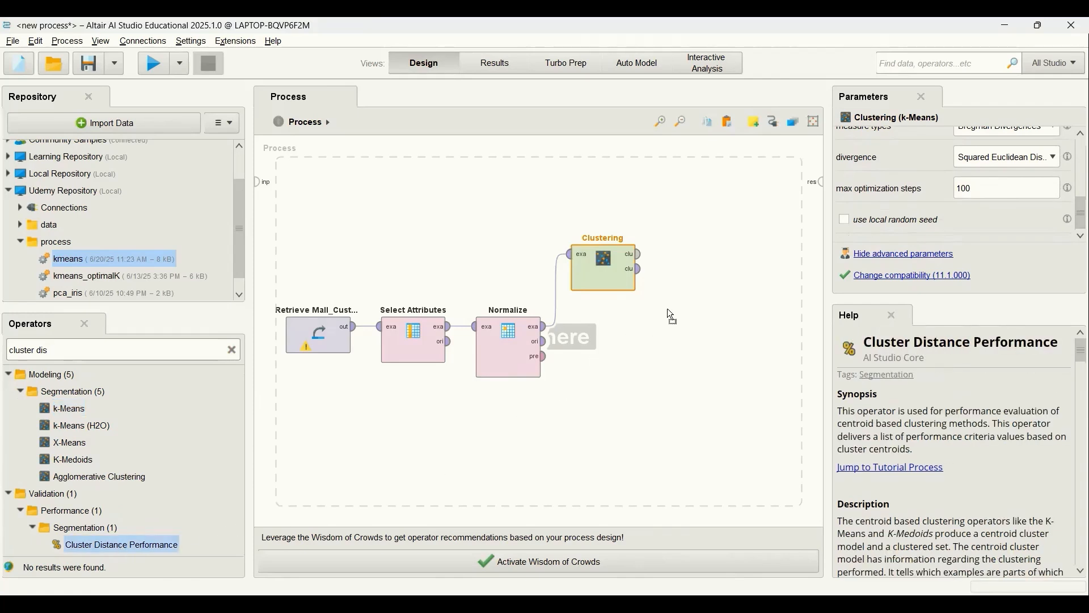
drag(698, 253, 699, 254)
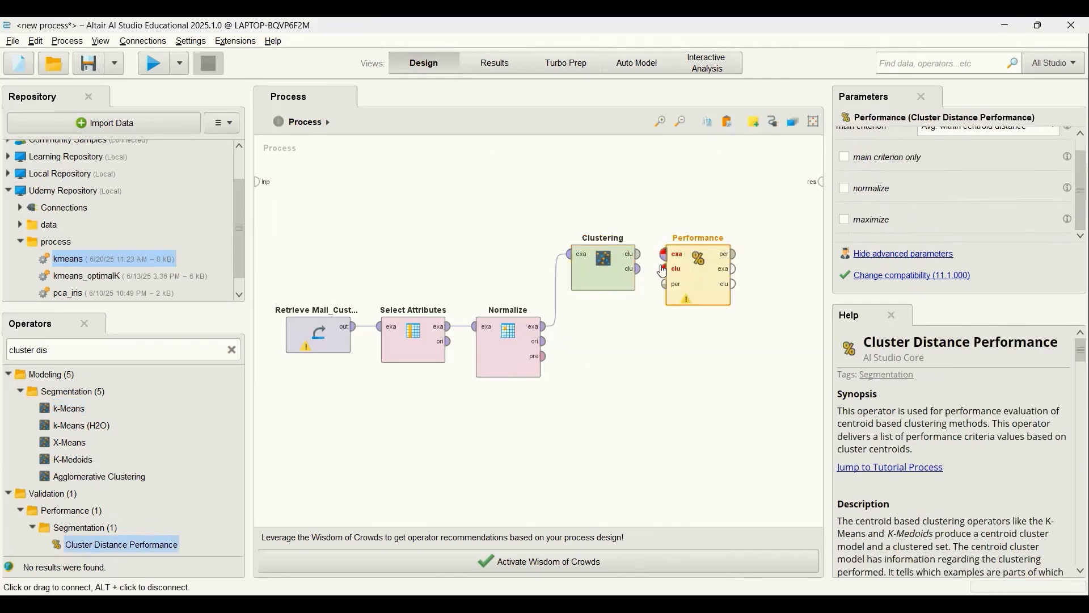
click(643, 255)
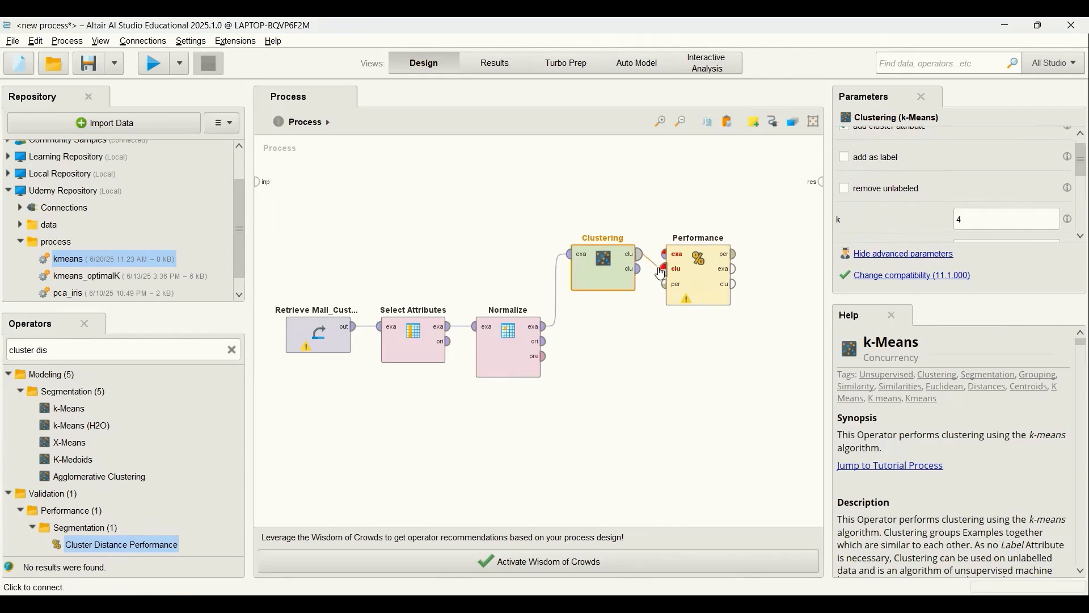
drag(639, 269, 664, 255)
Enable the normalize and maximize options of the Cluster Distance Performance operator.
click(693, 273)
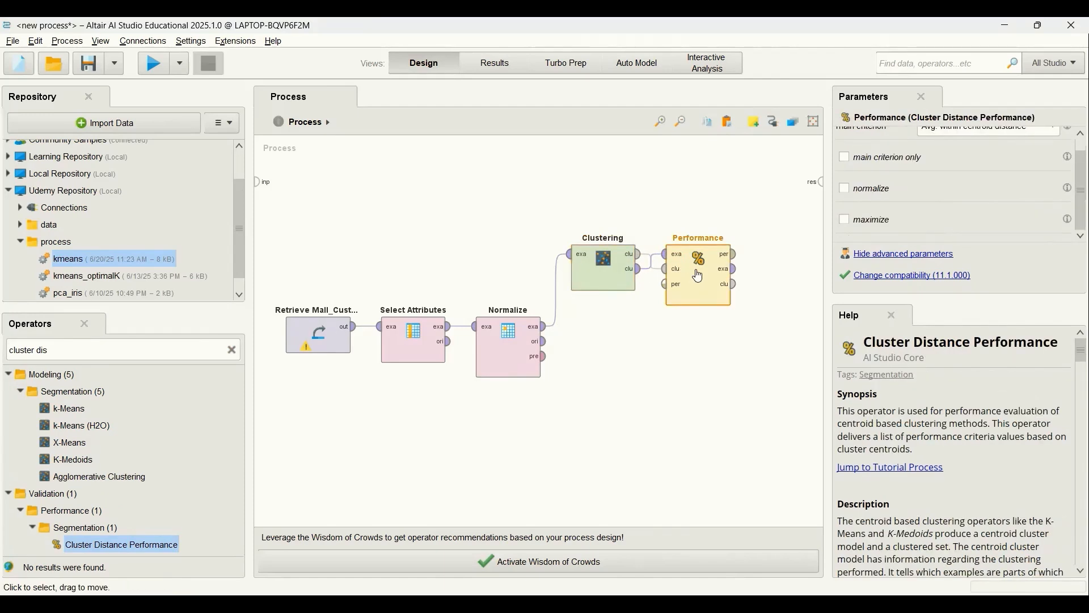
scroll(1075, 176, up, 1)
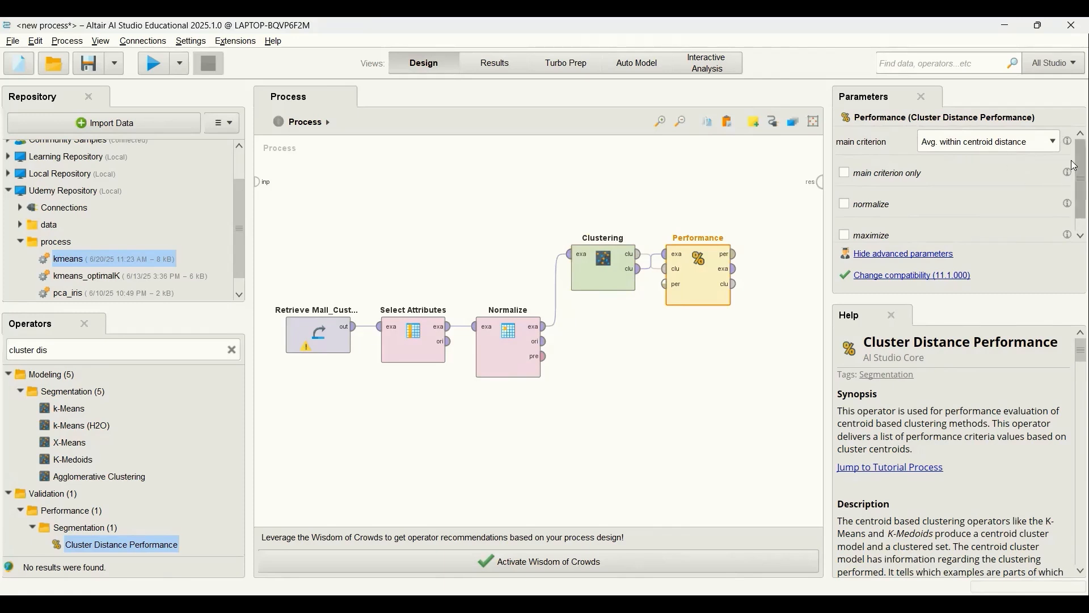
scroll(1077, 187, down, 1)
click(849, 189)
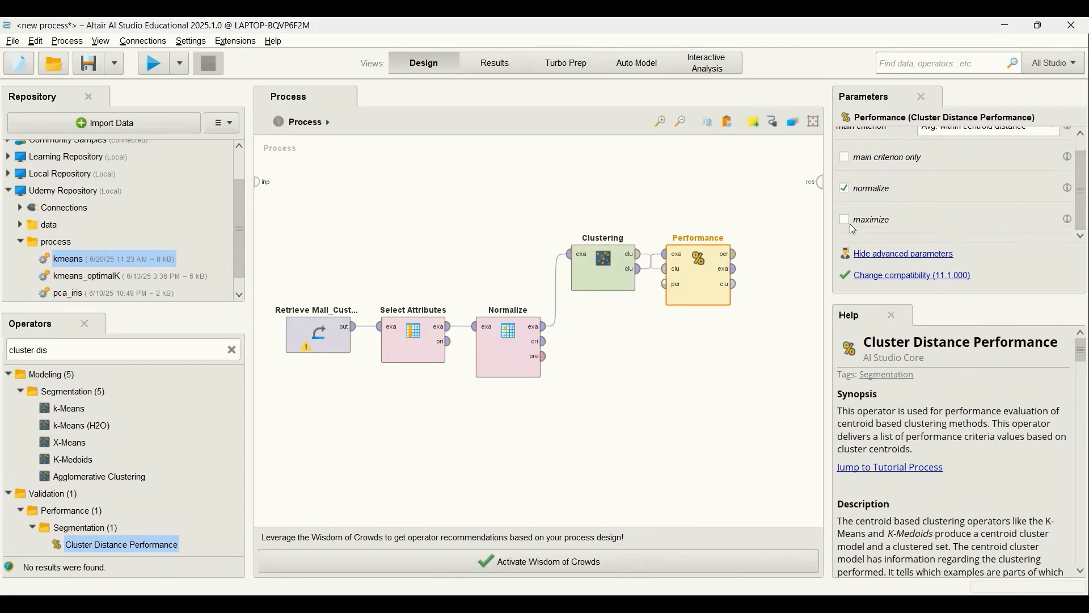
click(849, 224)
Connect Performance's performance vector and example set outputs to the process results.
click(819, 182)
click(736, 271)
click(822, 199)
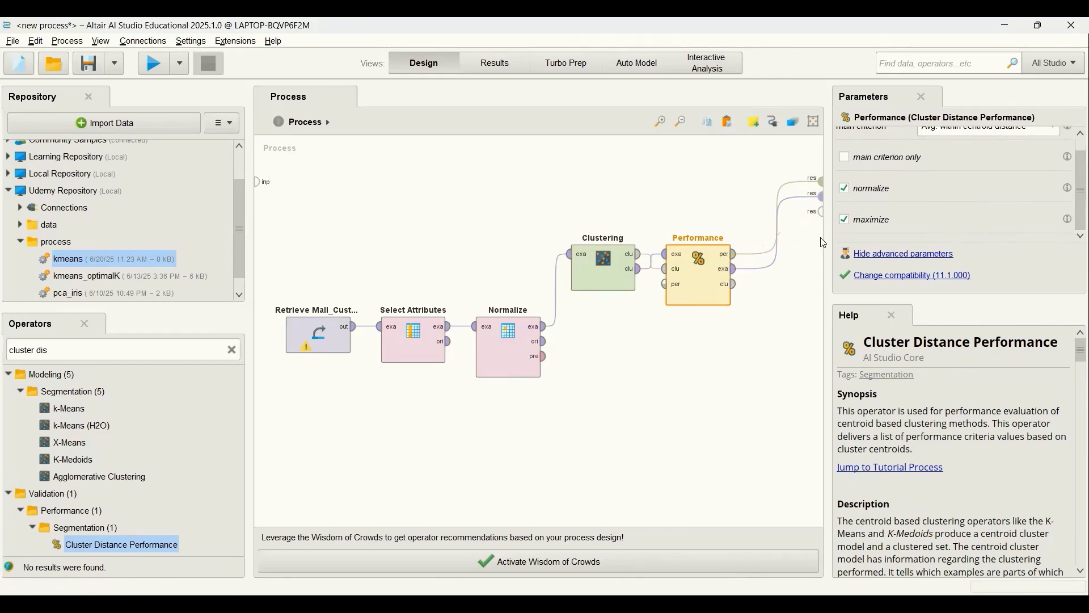
Run the process and view the PerformanceVector result and the clustered ExampleSet.
click(143, 66)
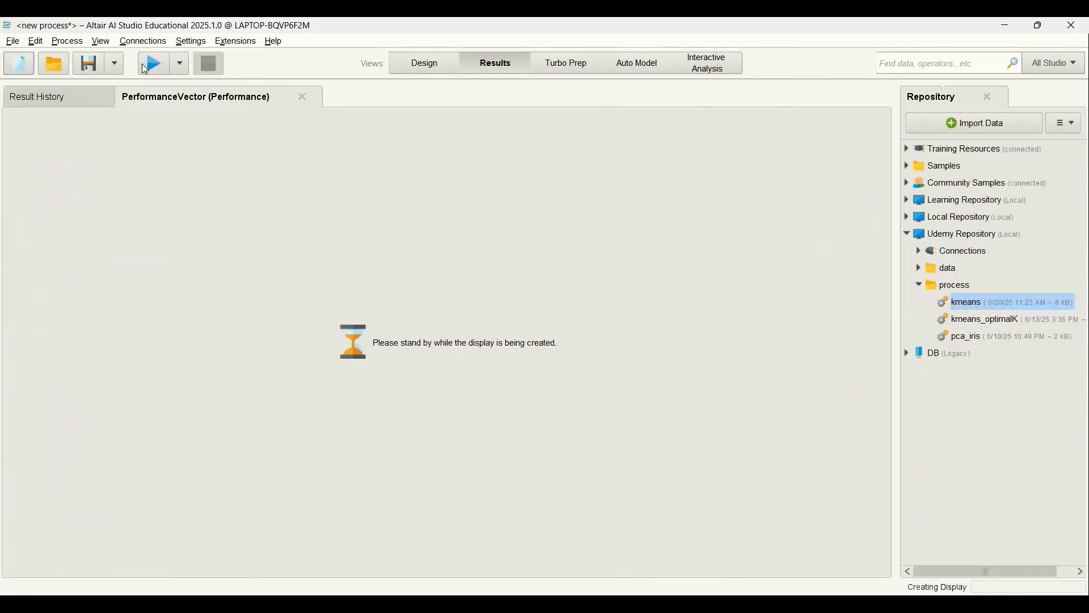
click(374, 98)
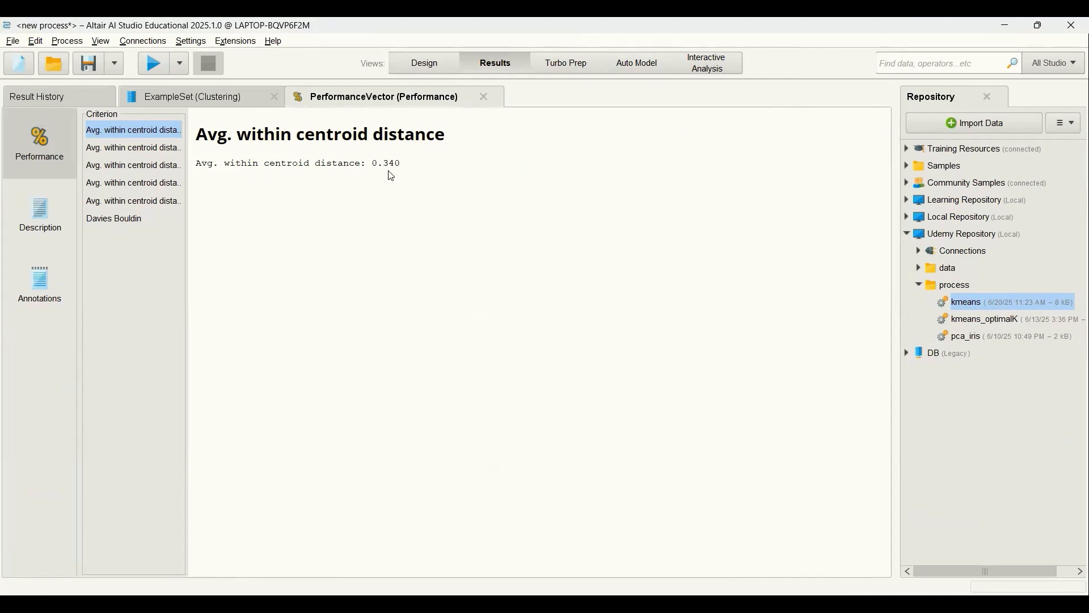
click(236, 99)
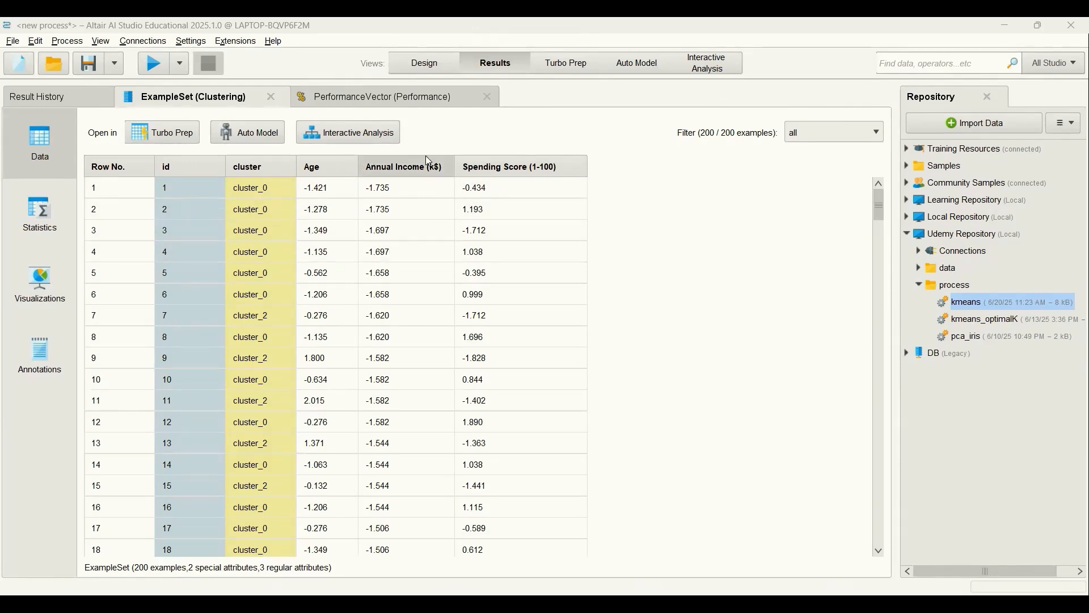
Remove Performance's connections to the process results and add a De-Normalize operator fed by Normalize's preprocessing model output.
key(F8)
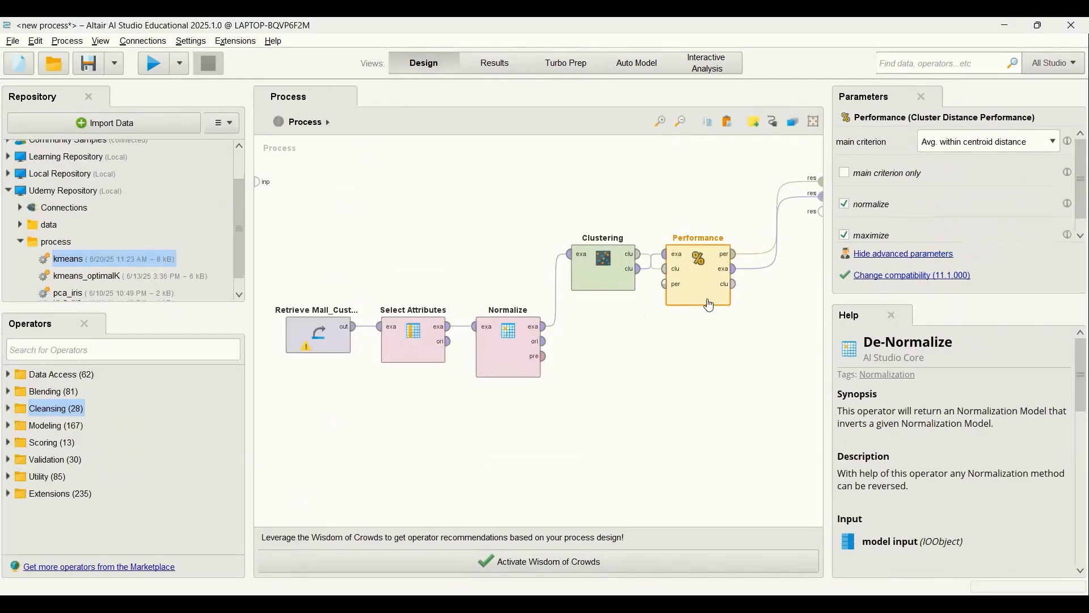
alt+click(782, 232)
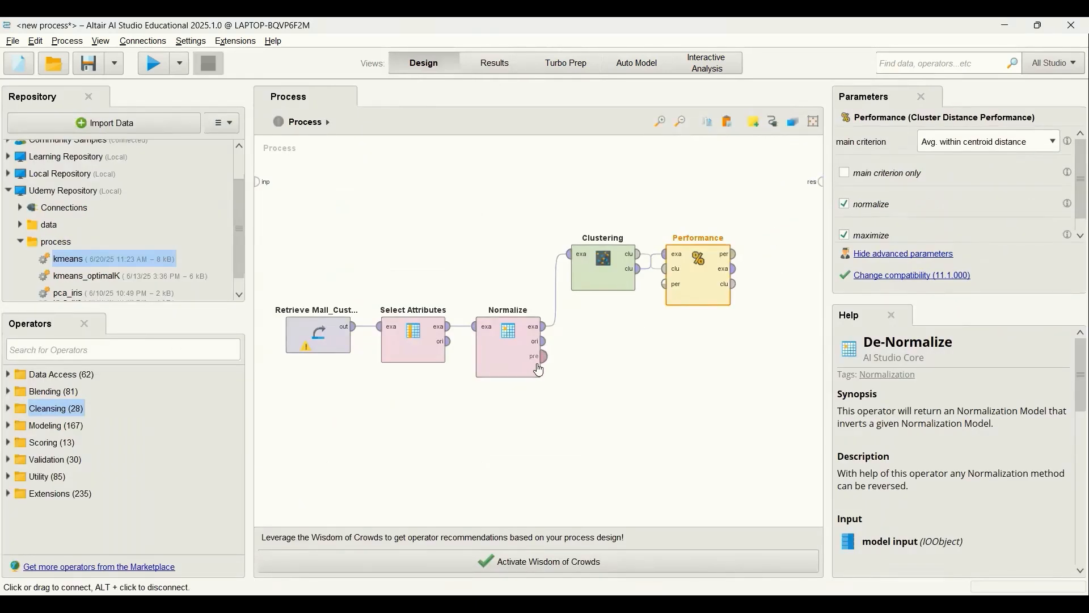
click(192, 352)
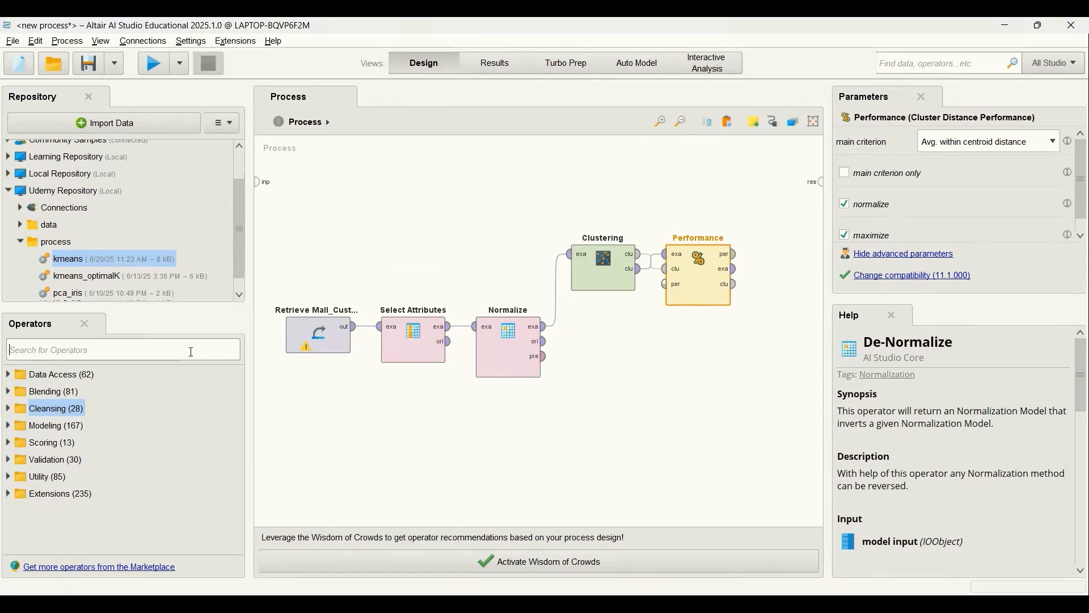
text(denor)
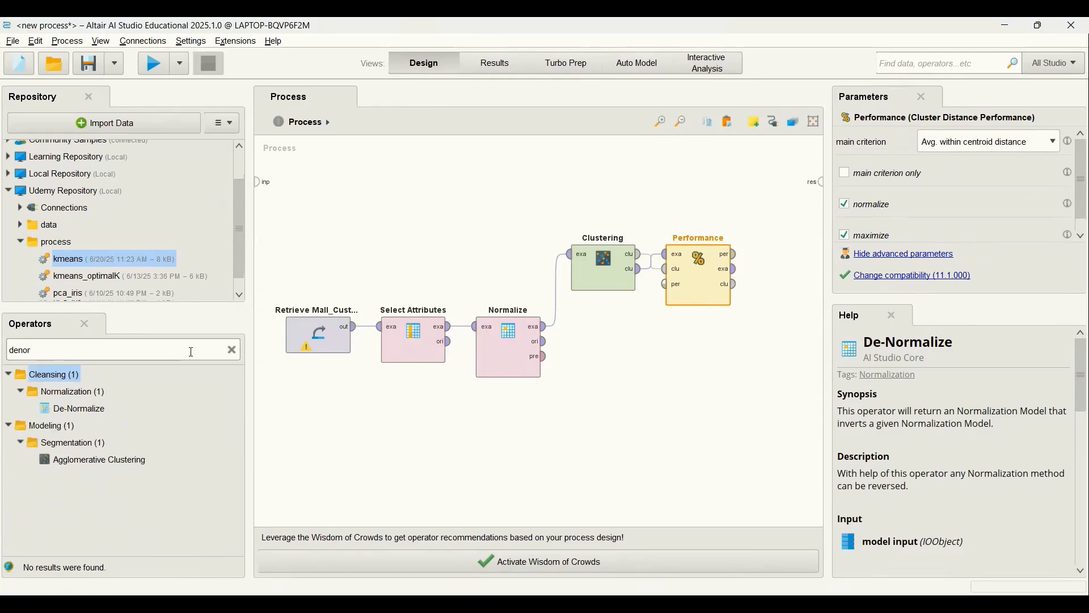
drag(72, 408, 675, 363)
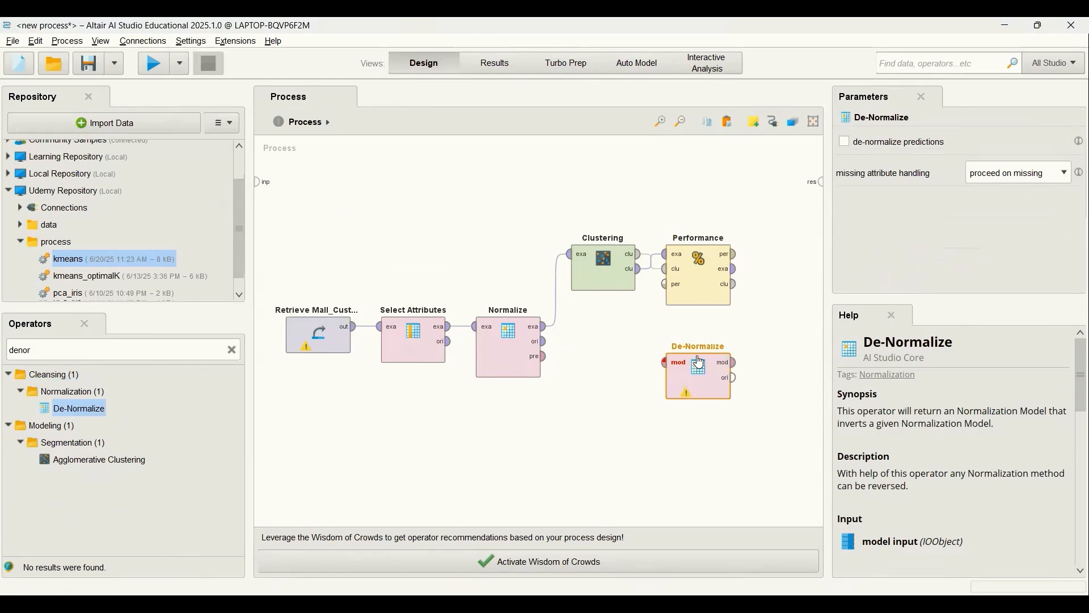
click(548, 359)
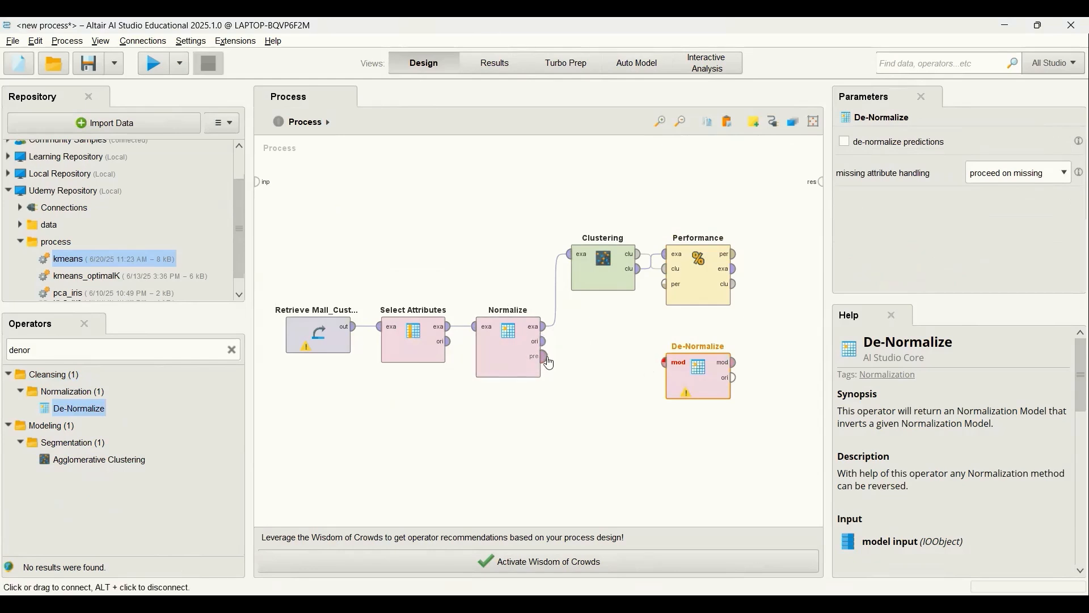
click(667, 363)
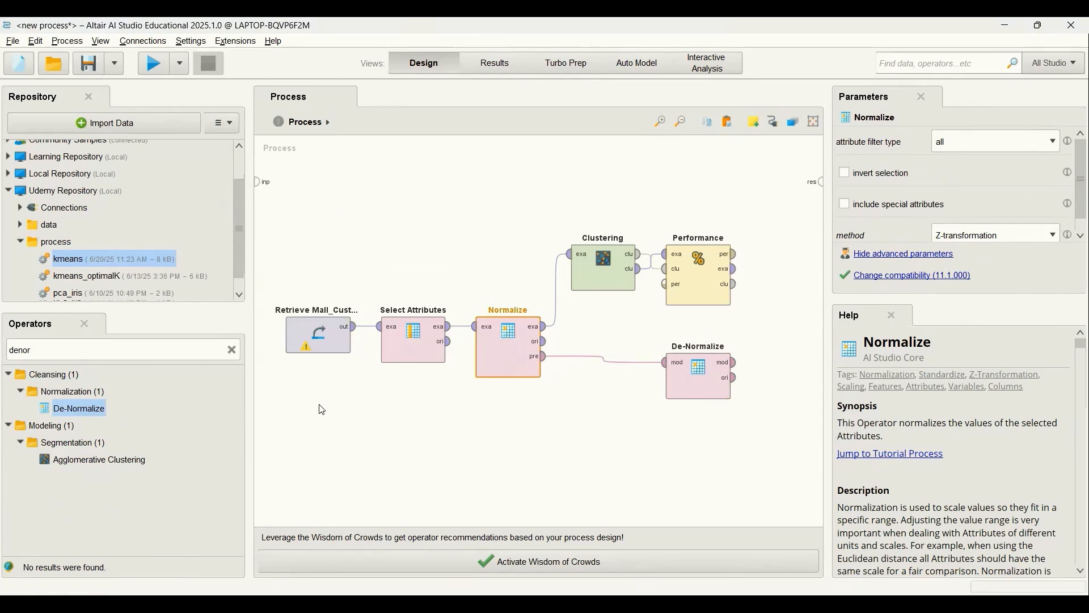
Add an Apply Model operator to the process beside De-Normalize.
click(232, 350)
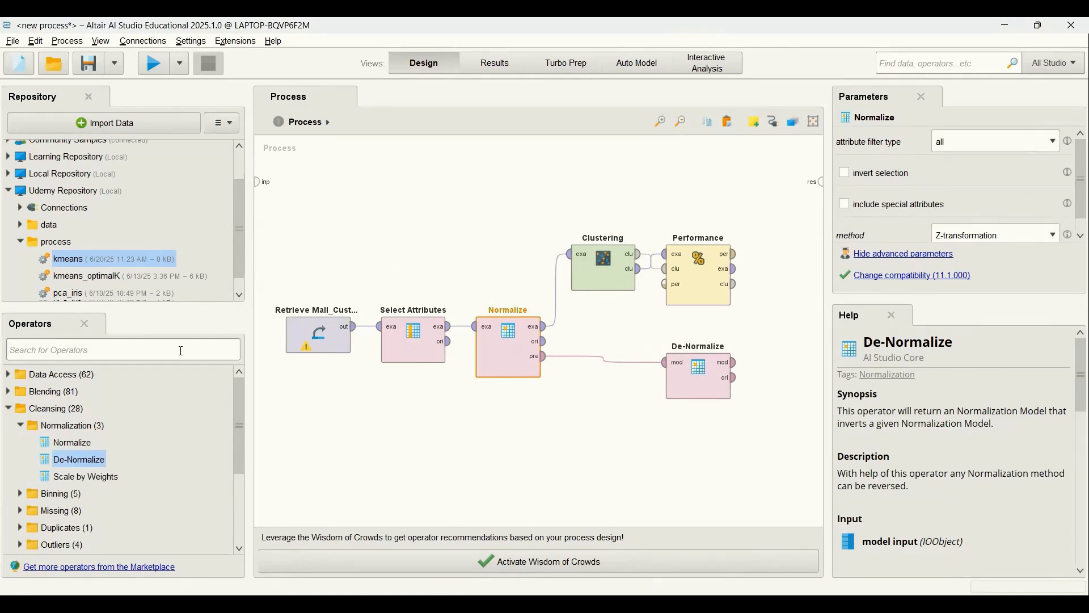
text(apply)
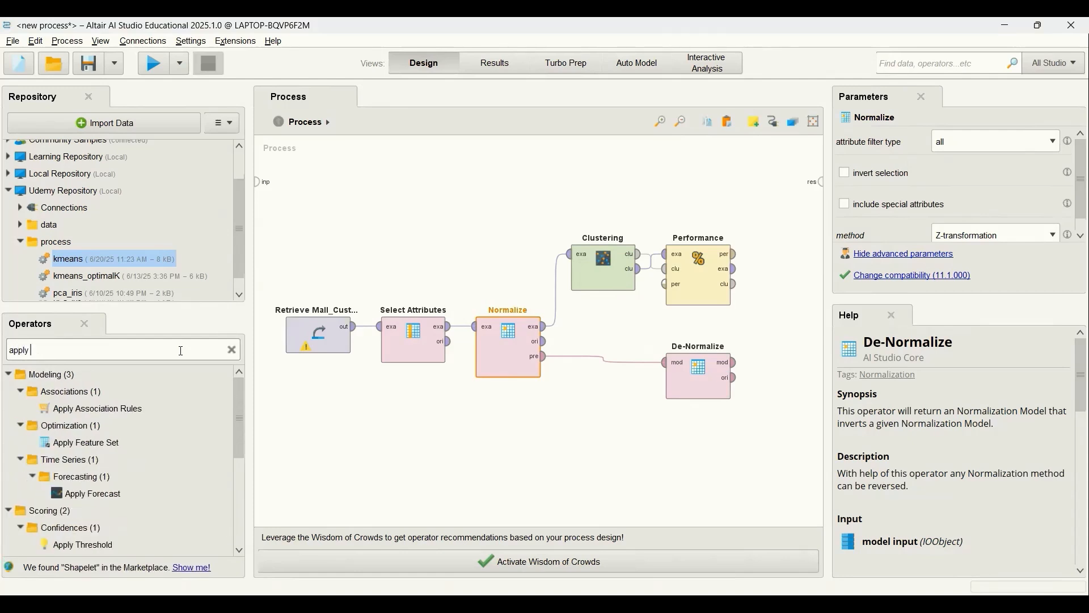
text( mo)
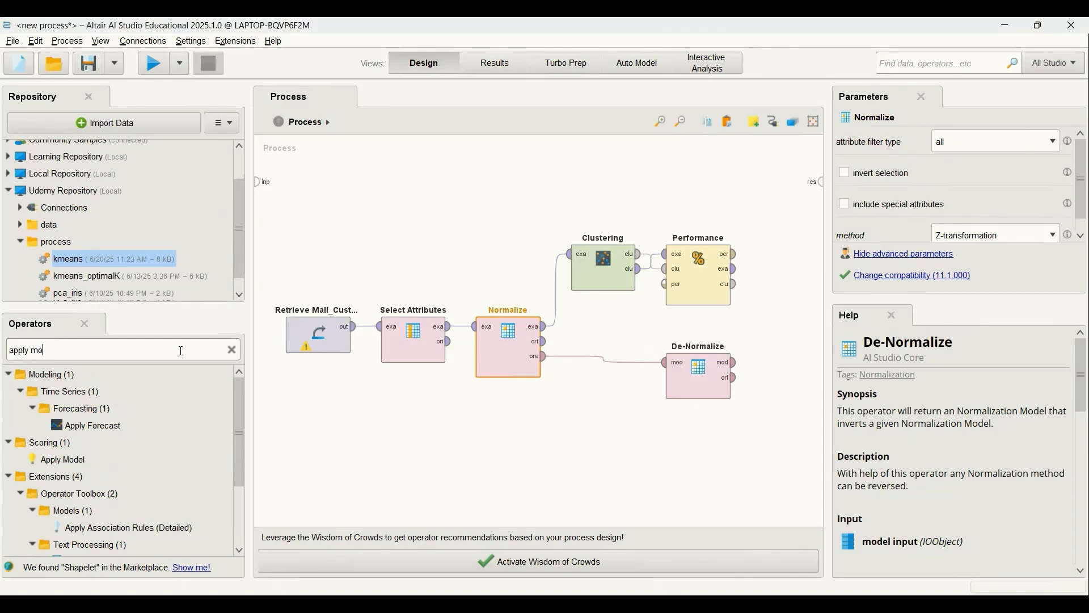
text(d)
click(73, 462)
drag(75, 465, 713, 363)
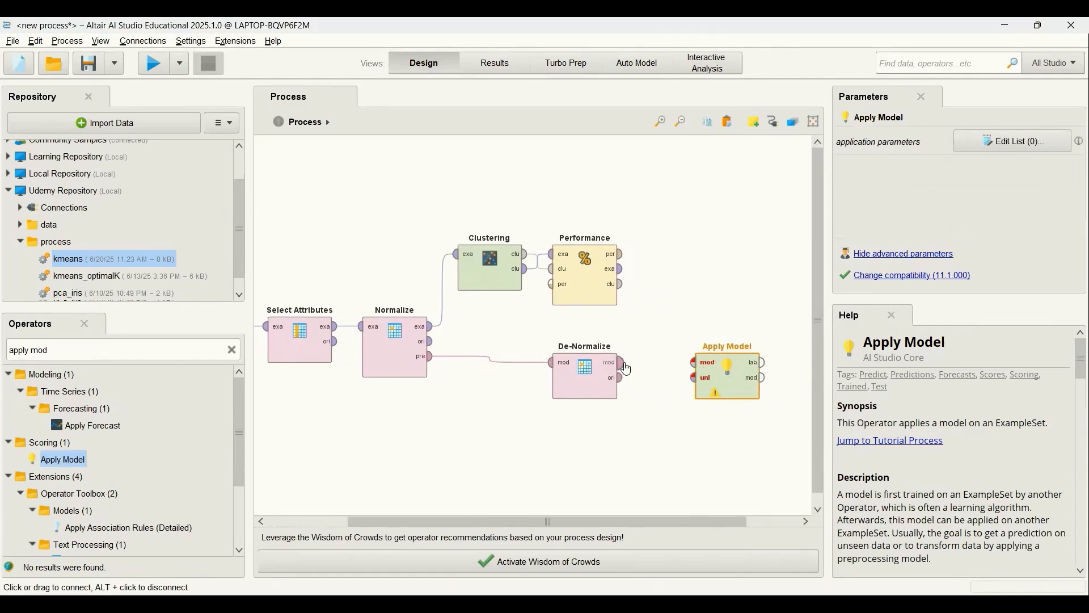
Connect De-Normalize's model output to Apply Model's model input and Performance's example set output to its unlabelled data input.
drag(626, 369, 695, 363)
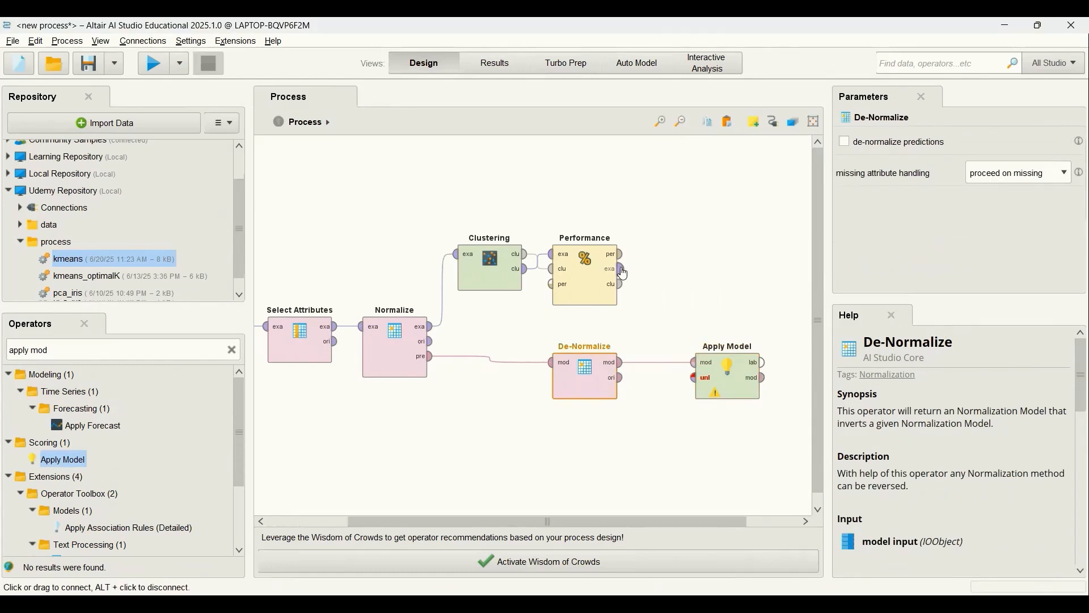
click(625, 271)
click(695, 378)
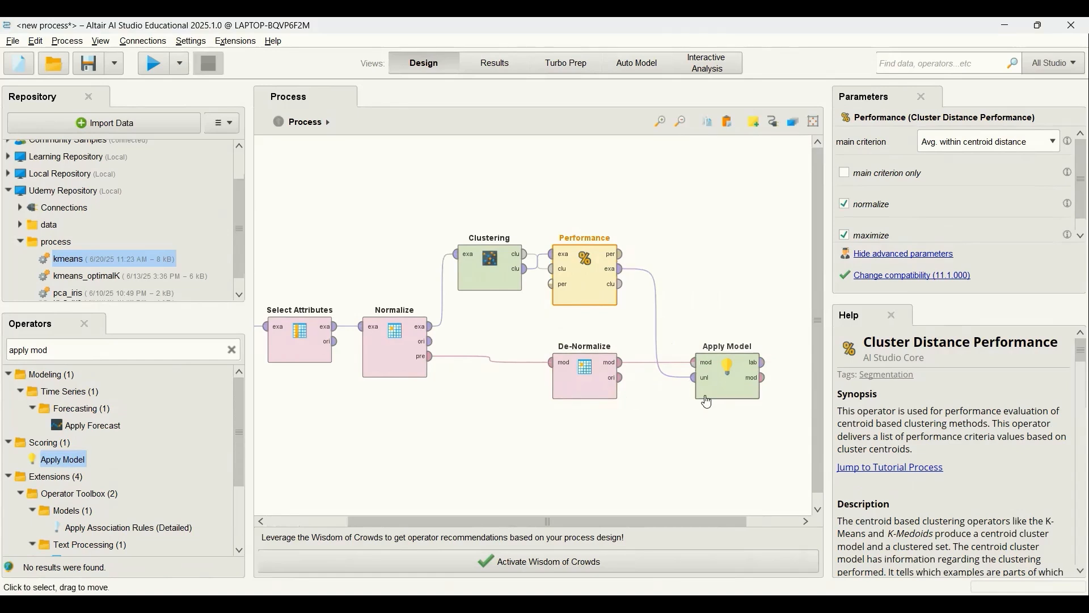
Connect Apply Model's labelled data output to the process results and run the process.
click(770, 364)
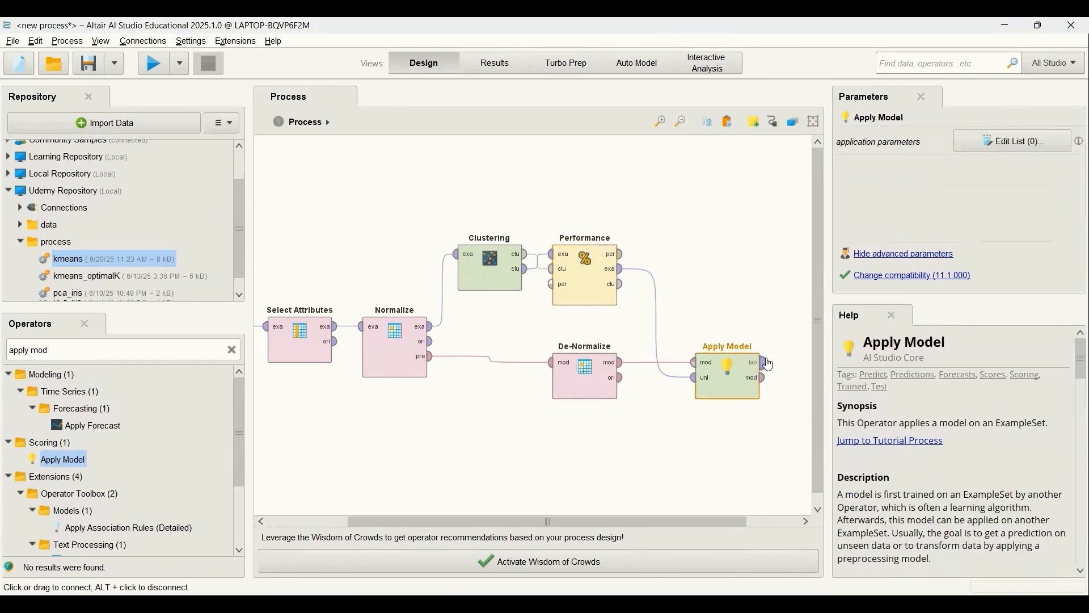
mouse_move(812, 185)
mouse_down()
mouse_move(820, 189)
mouse_move(811, 182)
mouse_up()
click(157, 68)
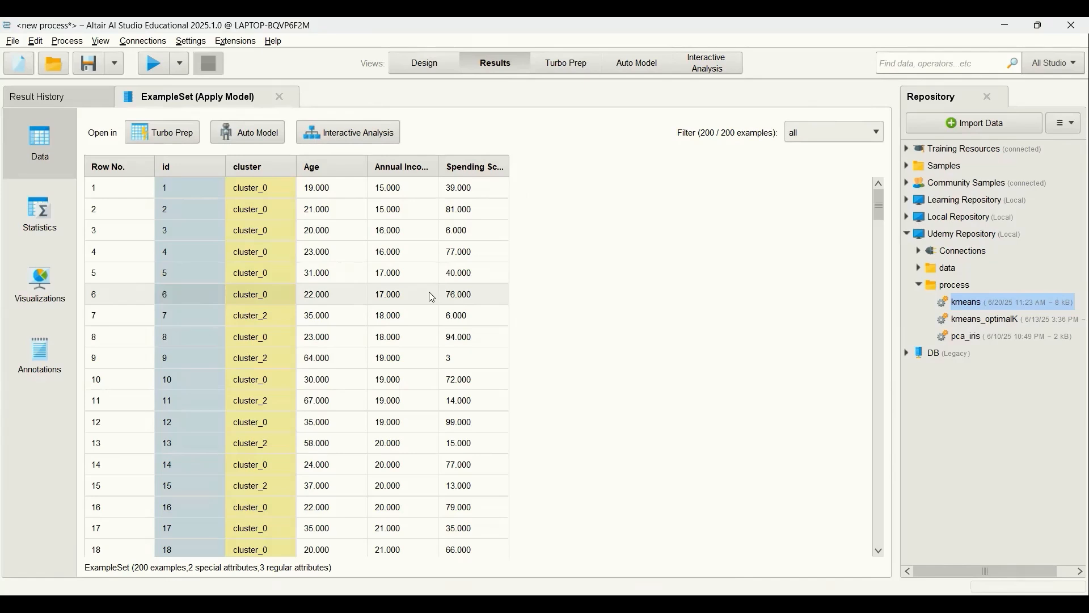
Visualize the Apply Model result as a boxplot of Age grouped by cluster and examine the cluster statistics.
click(47, 291)
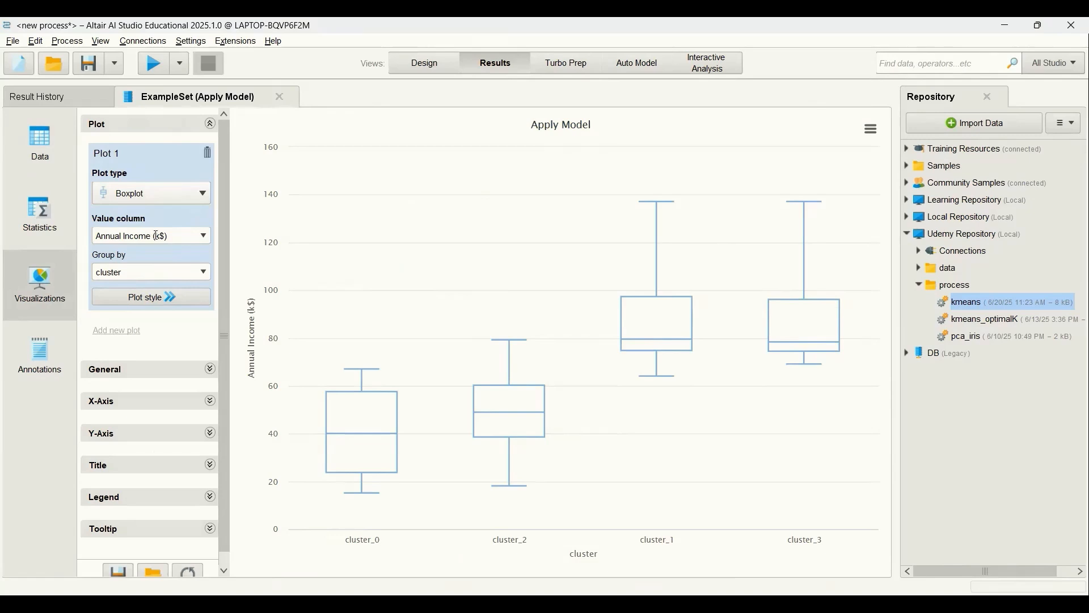
click(193, 238)
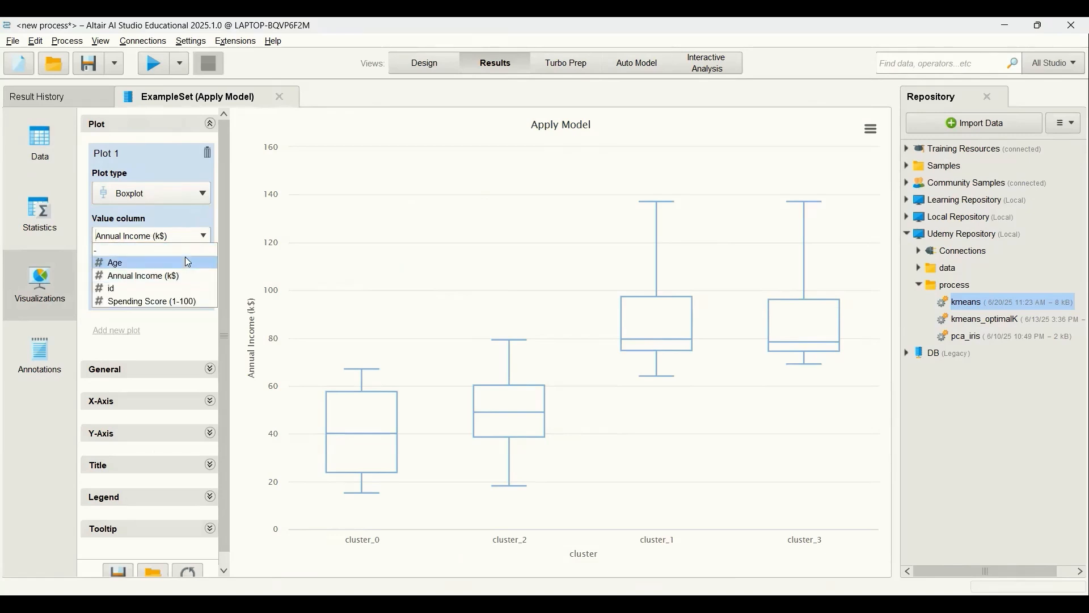
click(185, 262)
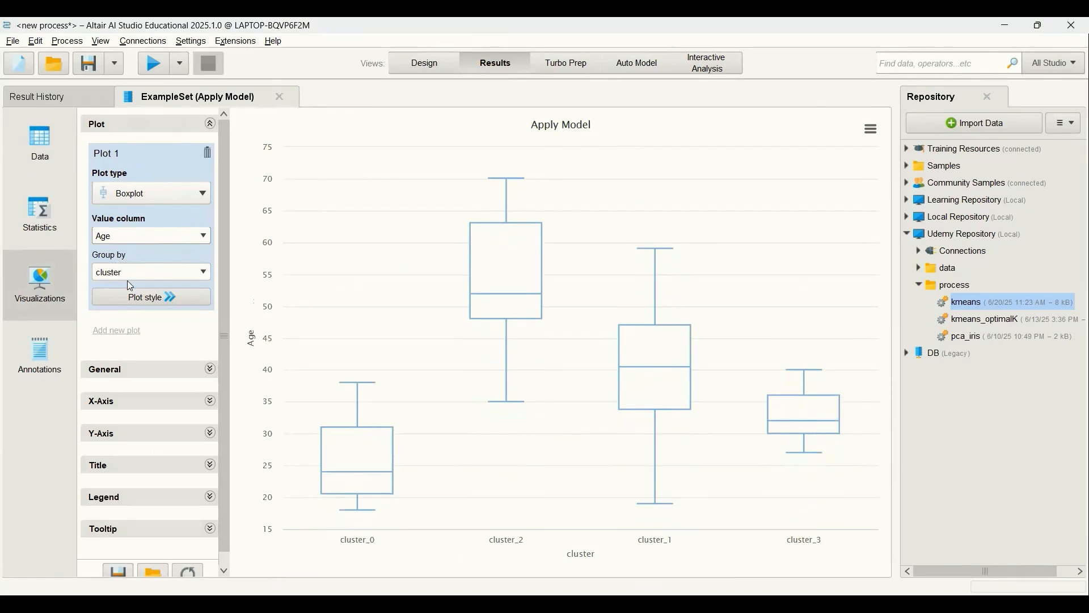
mouse_move(357, 497)
mouse_move(518, 296)
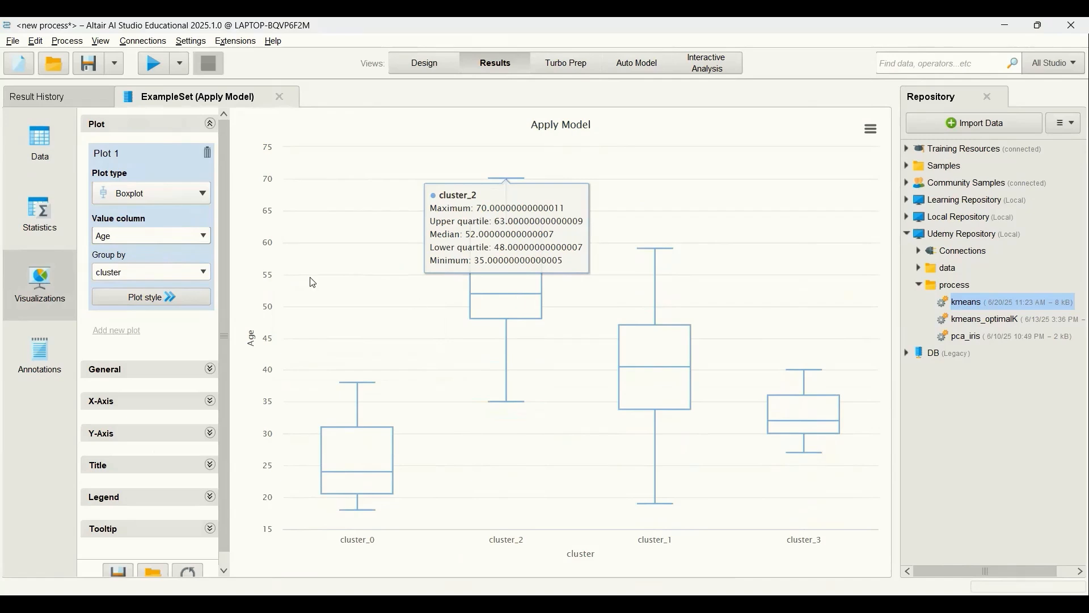
Set the boxplot's value column to Annual Income (k$) and examine the cluster statistics.
click(203, 235)
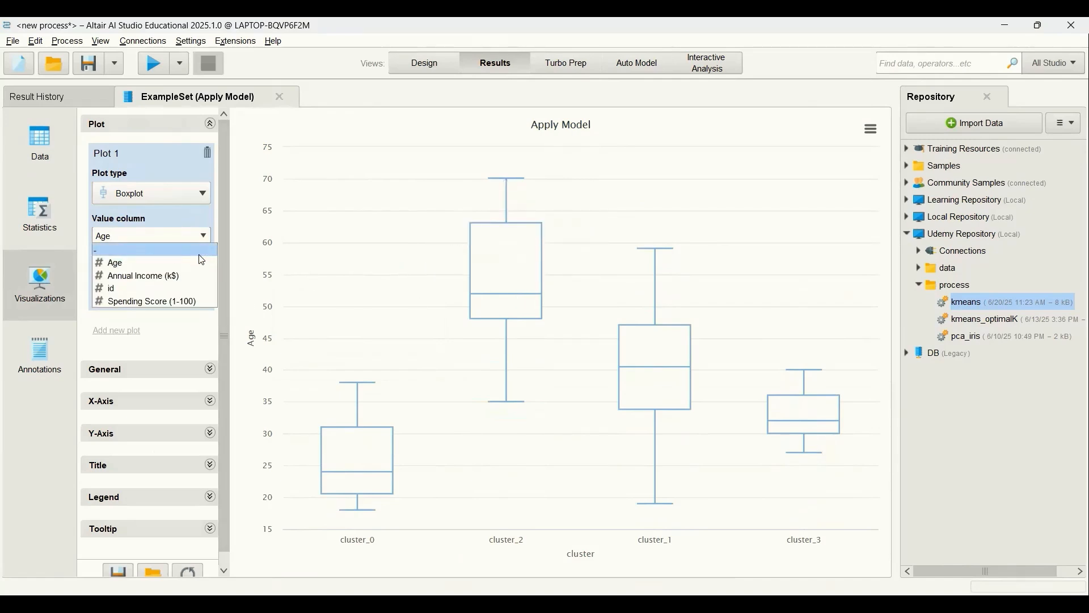
click(197, 280)
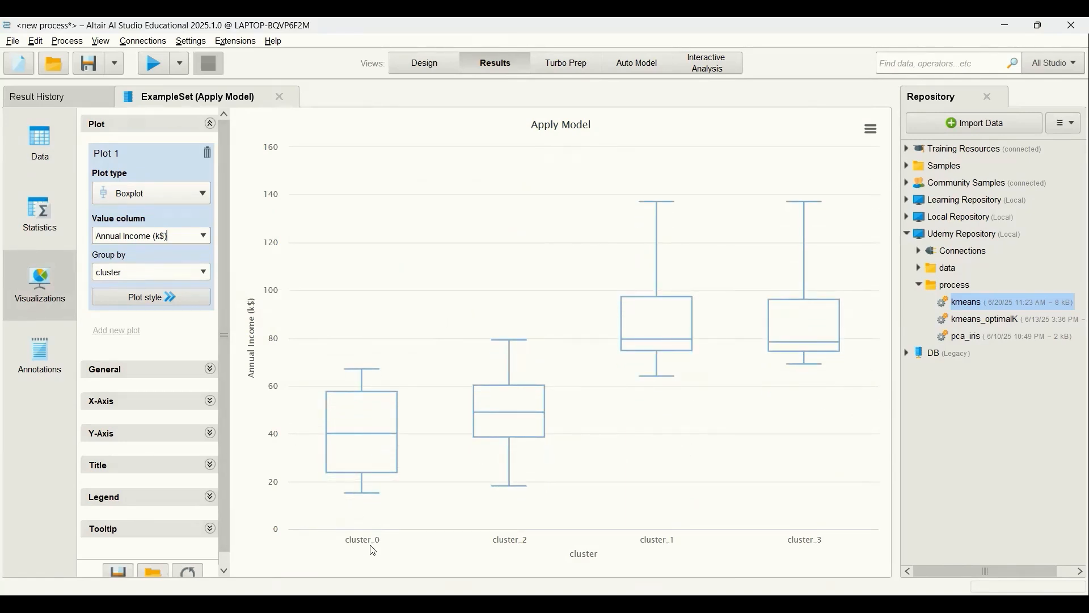
mouse_move(368, 472)
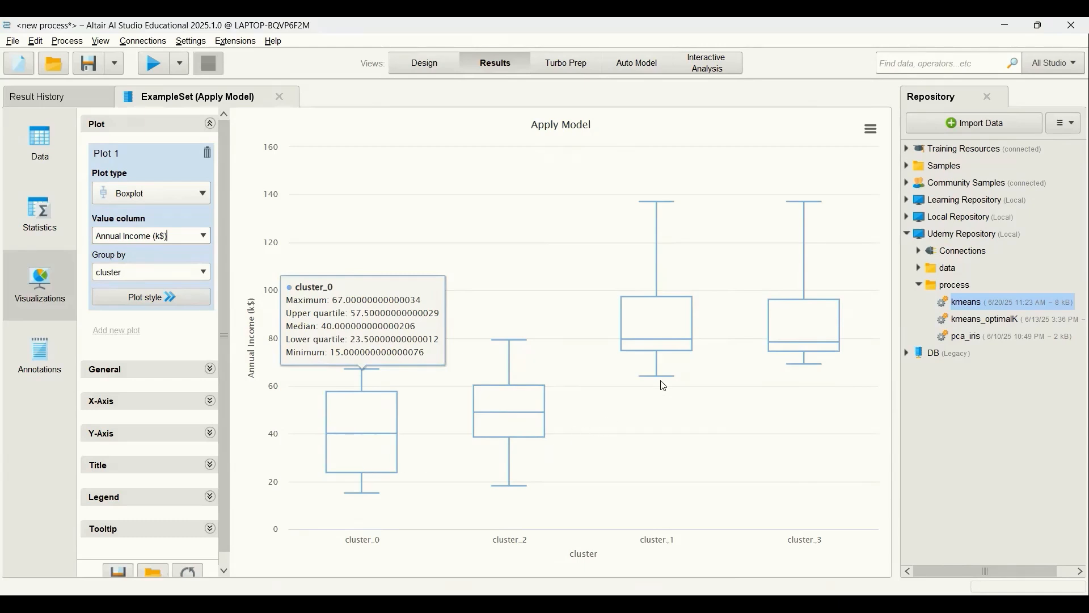
mouse_move(664, 347)
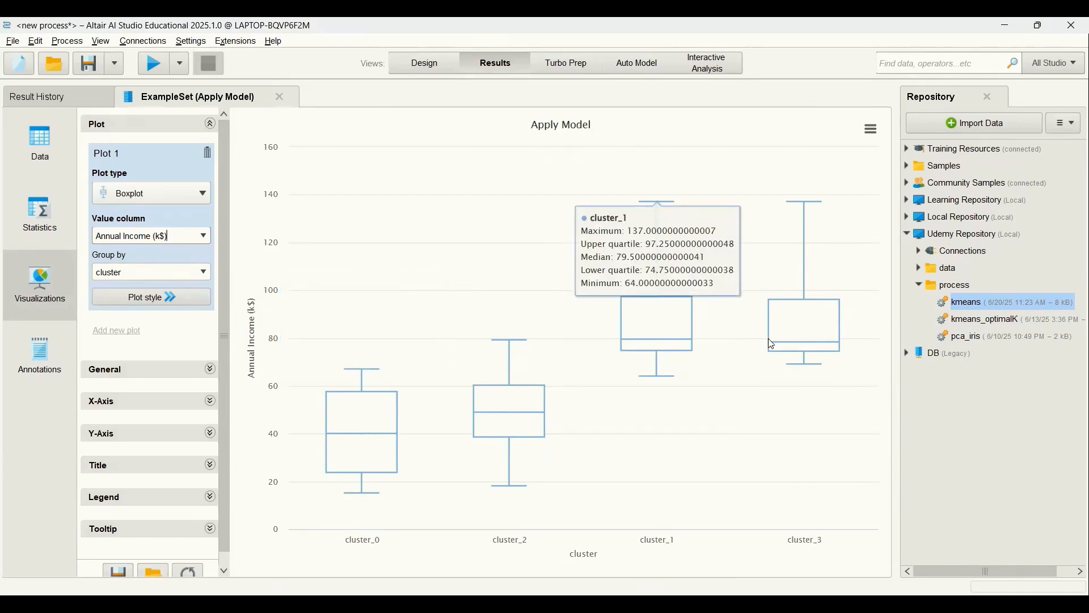
mouse_move(769, 343)
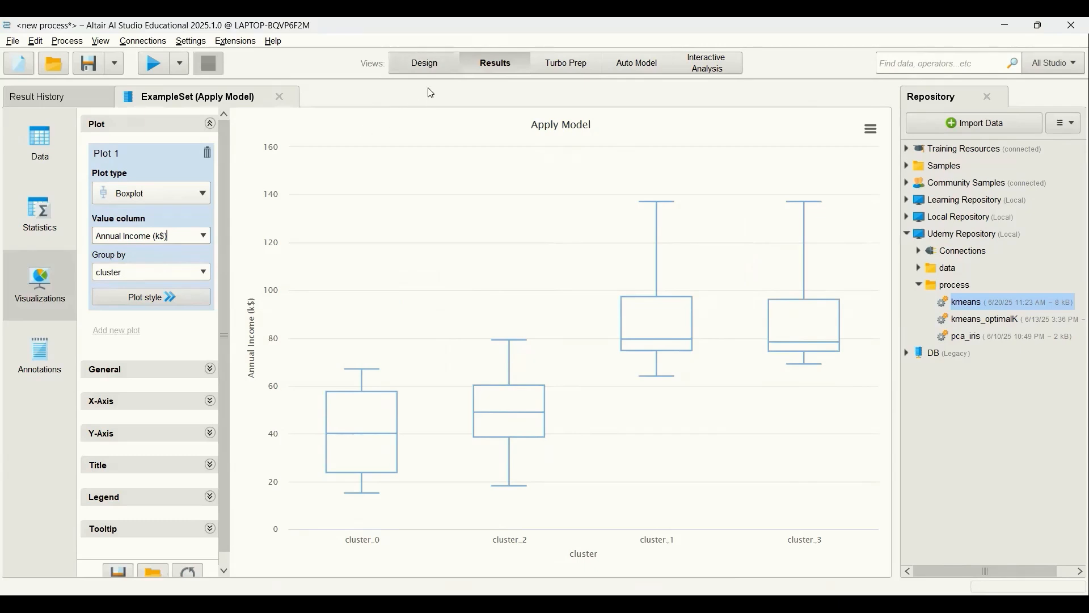
Replace Apply Model's connection to the process results with a new Aggregate operator fed by its labelled data output.
click(427, 66)
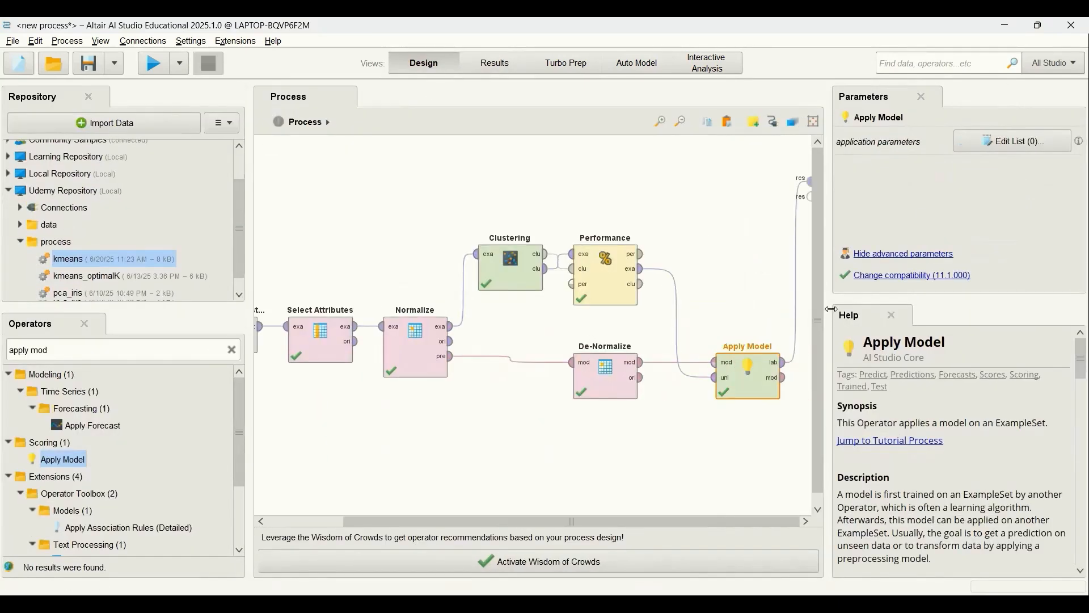
alt+click(798, 275)
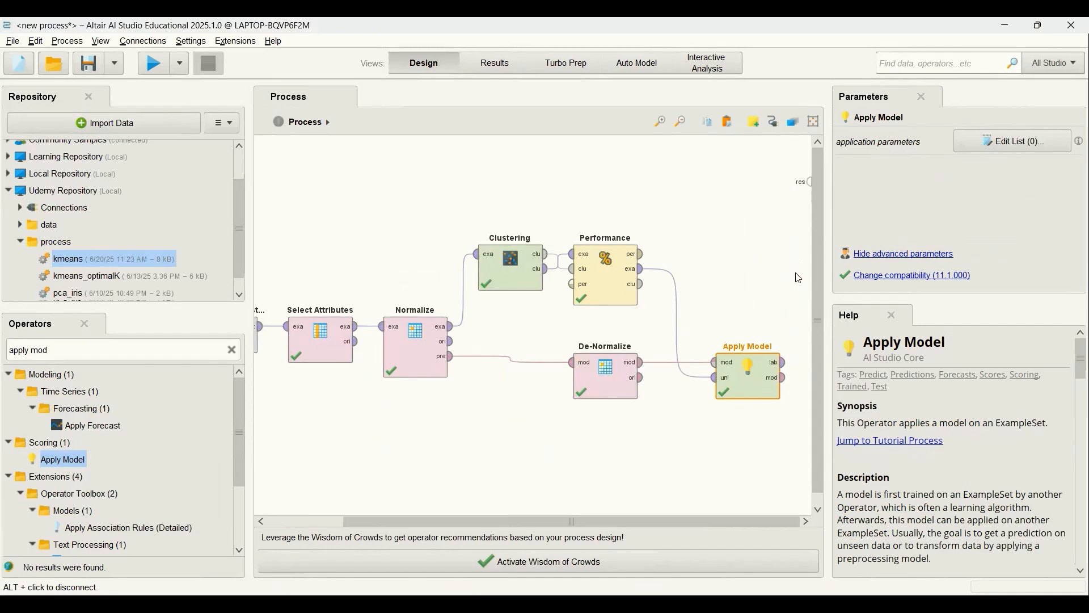
click(232, 351)
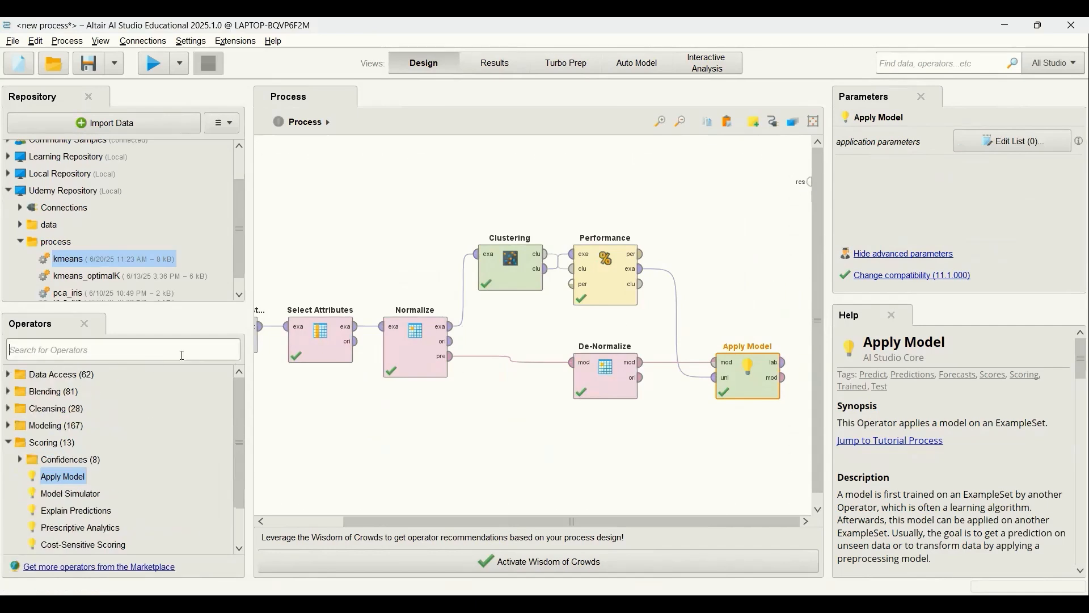
text(aggr)
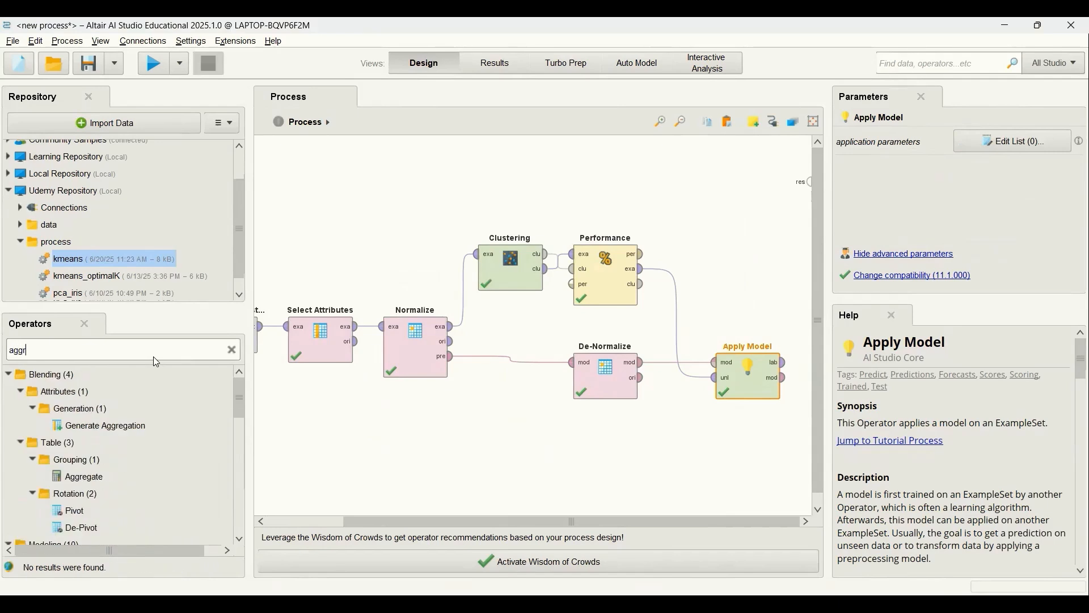
text(egate)
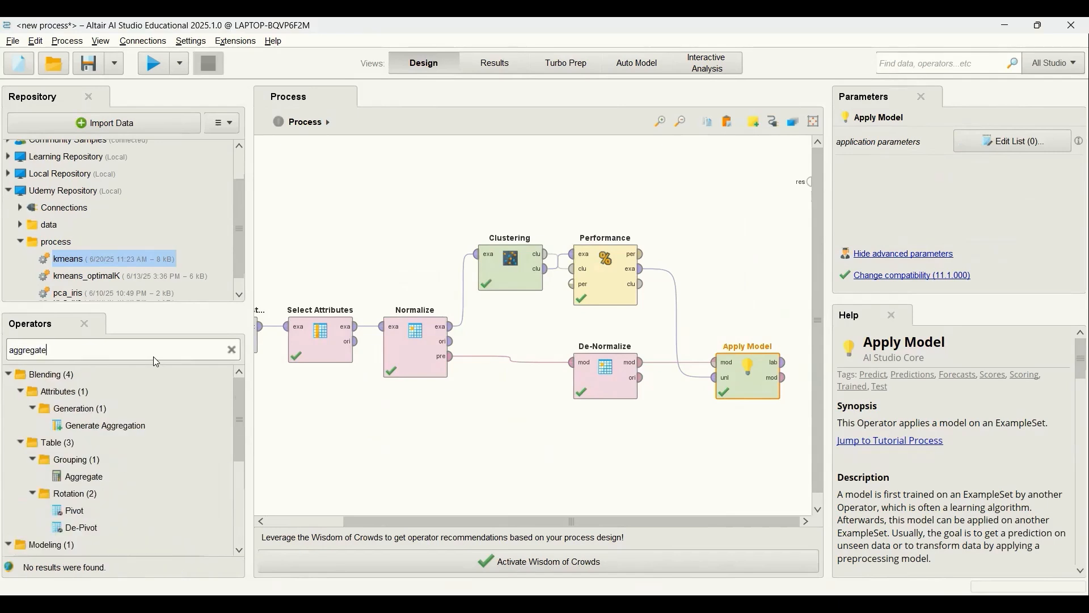
drag(82, 478, 396, 473)
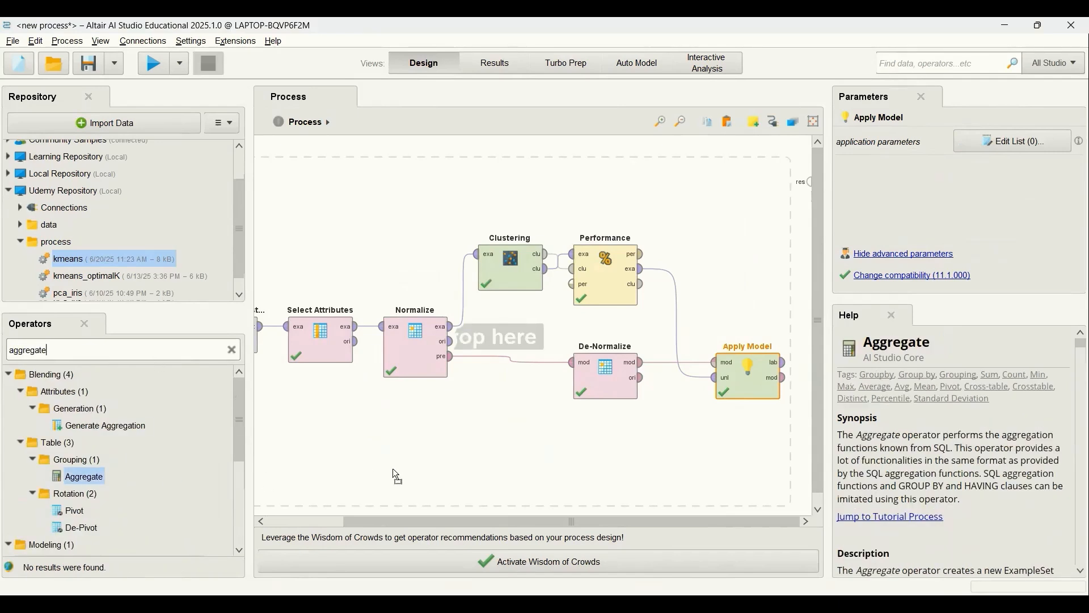
drag(775, 413, 726, 374)
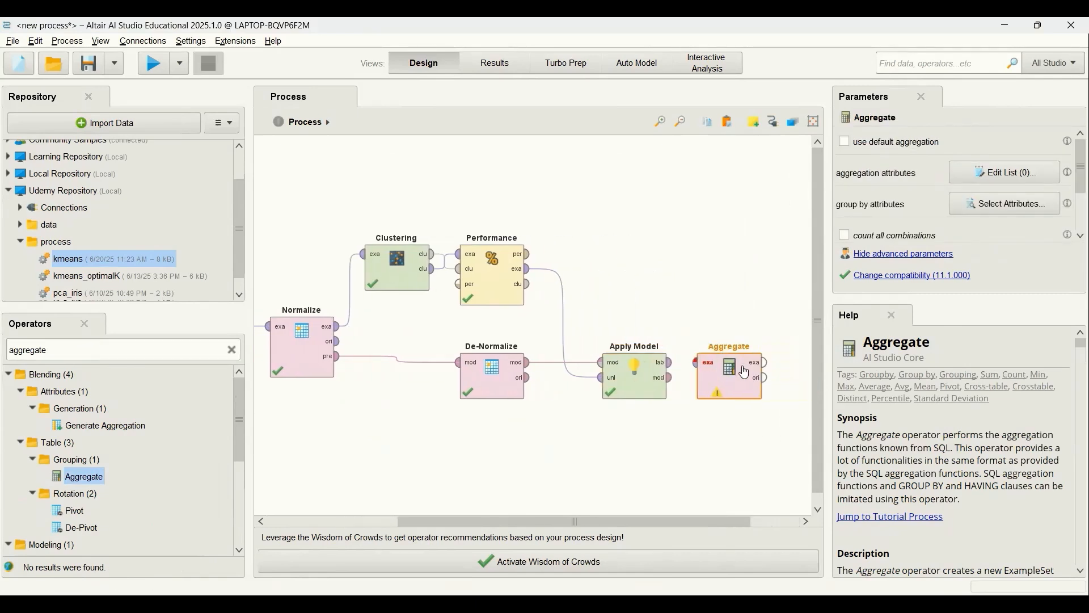
click(673, 363)
click(699, 363)
Enable default aggregation on the Aggregate operator and group by the cluster attribute.
click(849, 144)
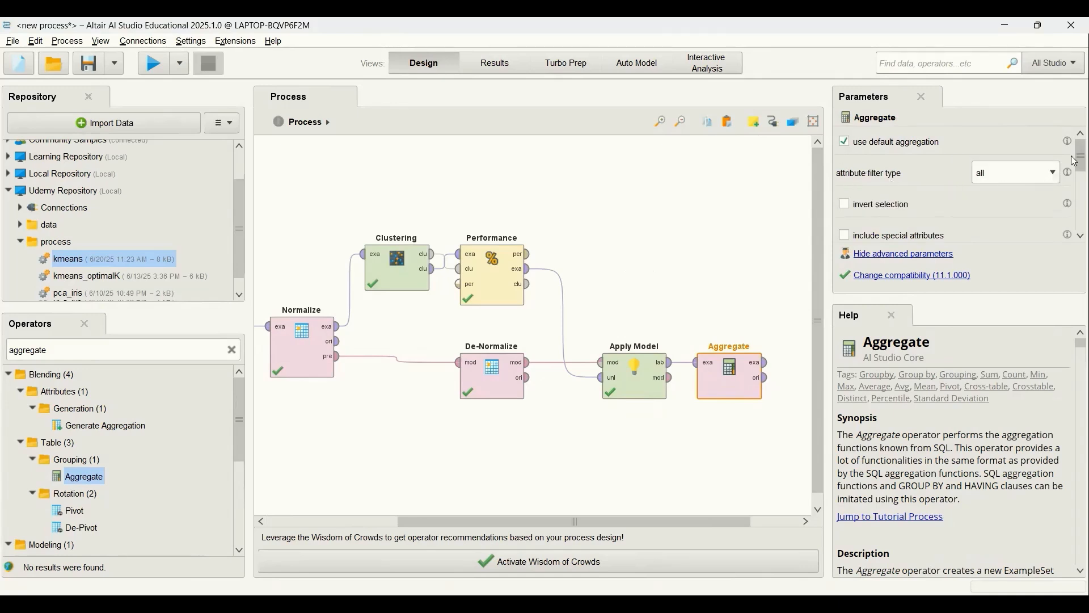
scroll(1074, 169, down, 1)
scroll(1075, 173, down, 1)
scroll(1074, 181, down, 3)
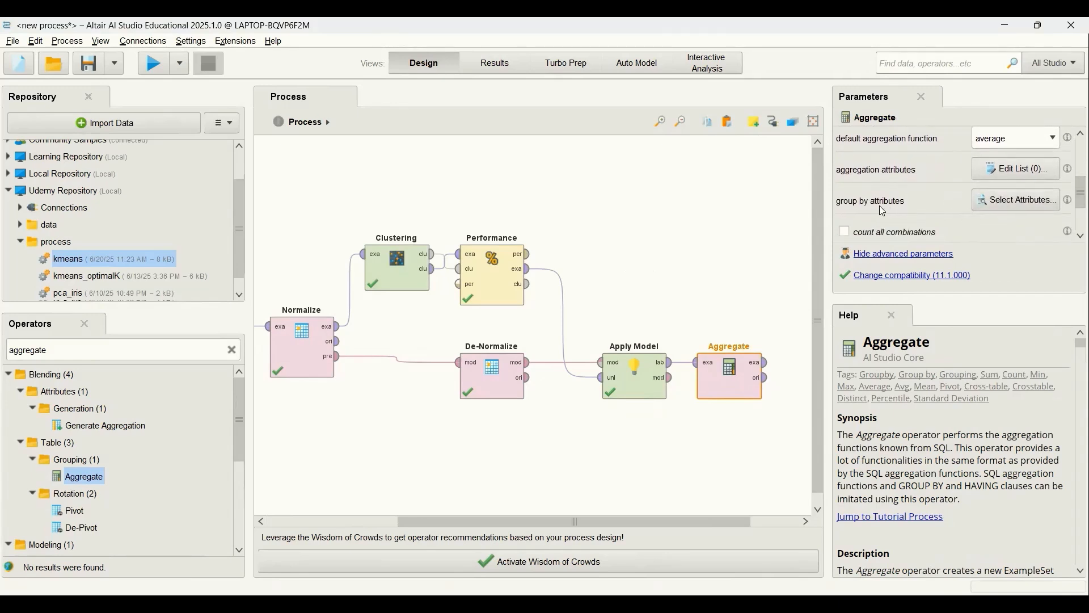
click(1003, 204)
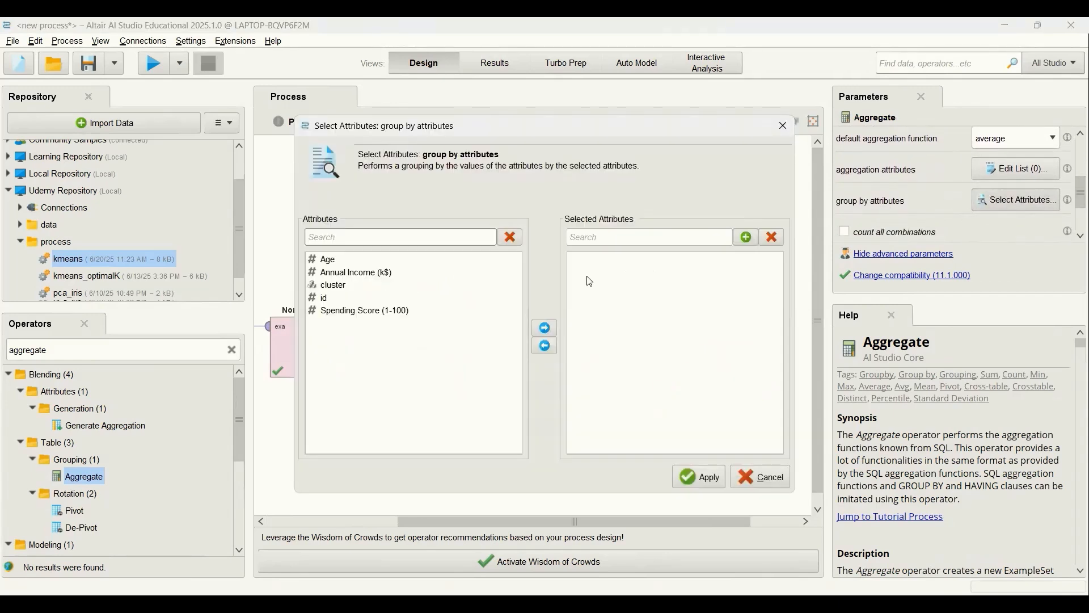
click(331, 288)
click(551, 329)
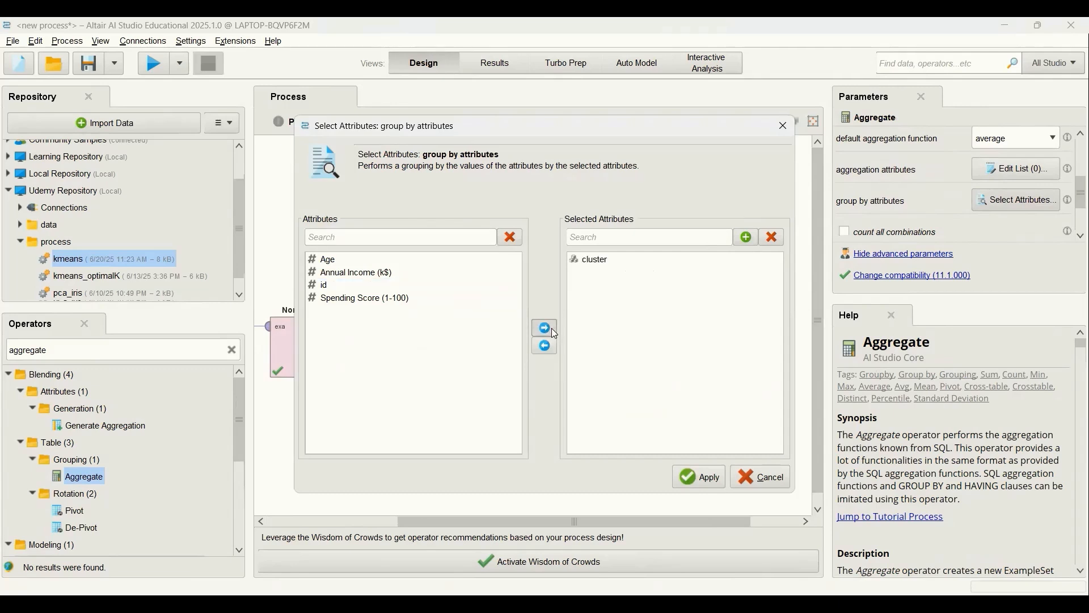
click(704, 478)
scroll(1075, 203, down, 2)
scroll(1075, 203, down, 2)
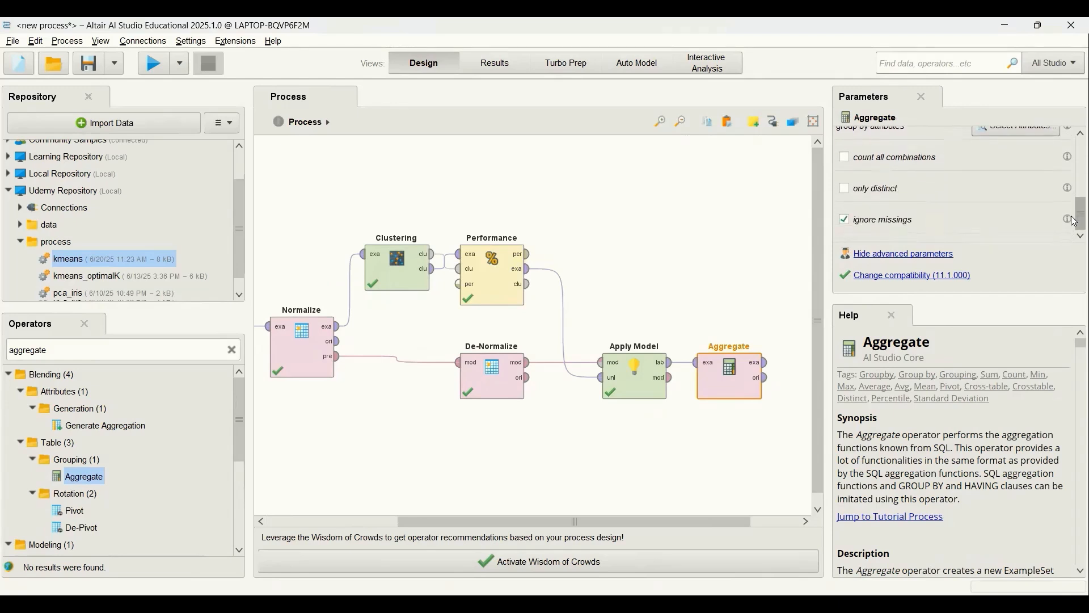
Connect Aggregate's example set output to the process results and run the process.
click(767, 363)
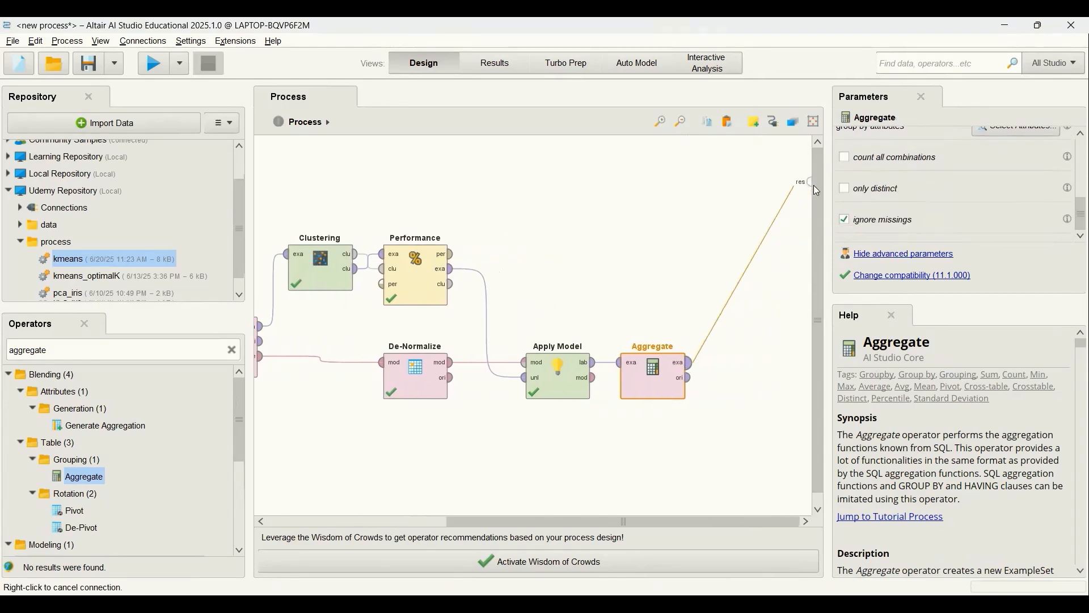
click(812, 182)
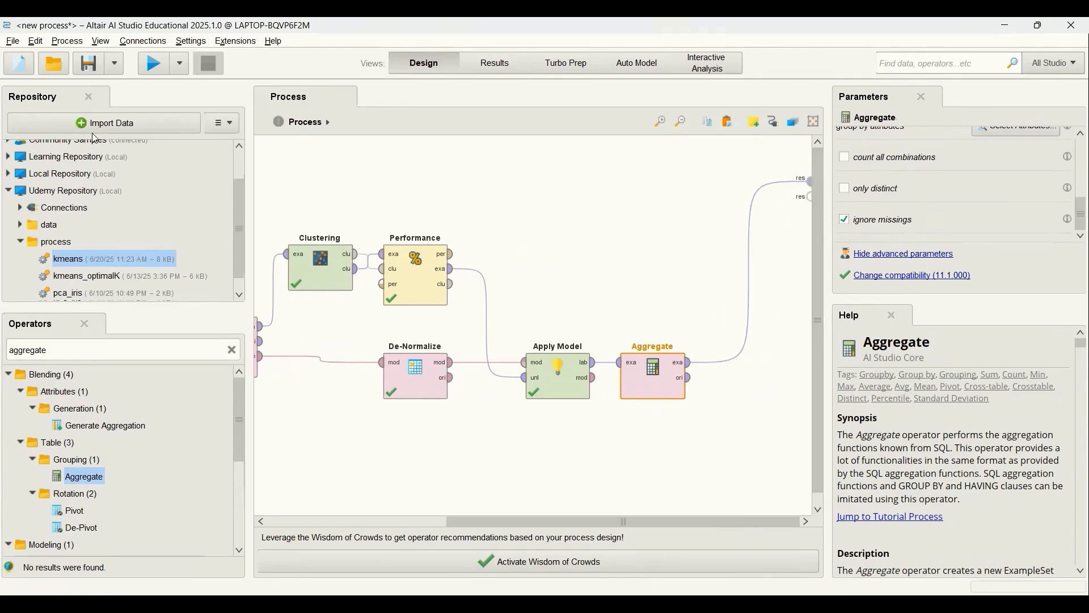
click(153, 69)
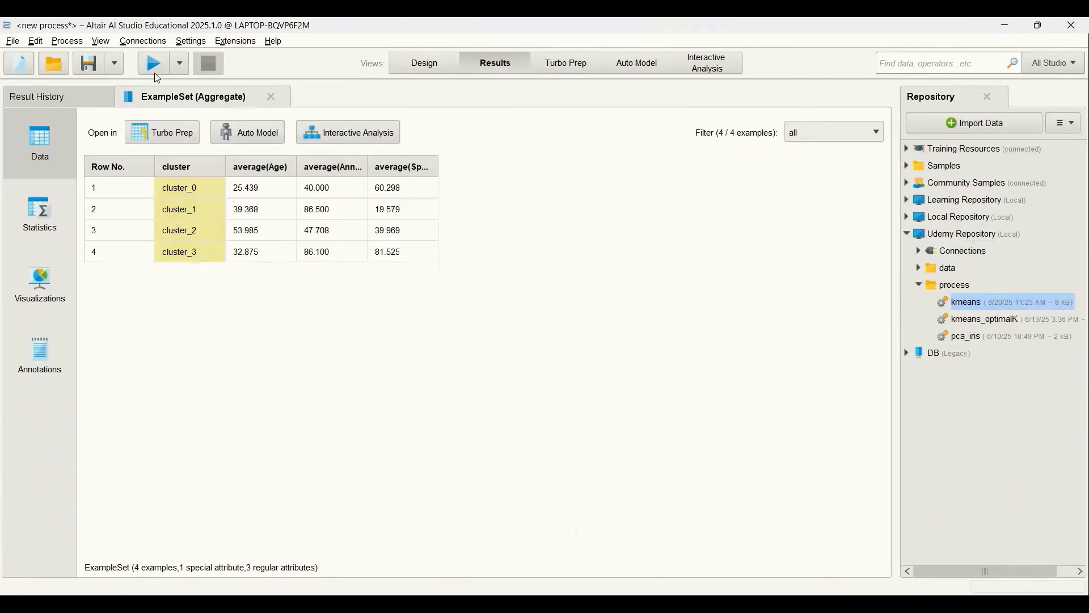
Widen the average Age, Annual Income and Spending Score columns of the Aggregate result to read the cluster averages.
drag(296, 168, 332, 170)
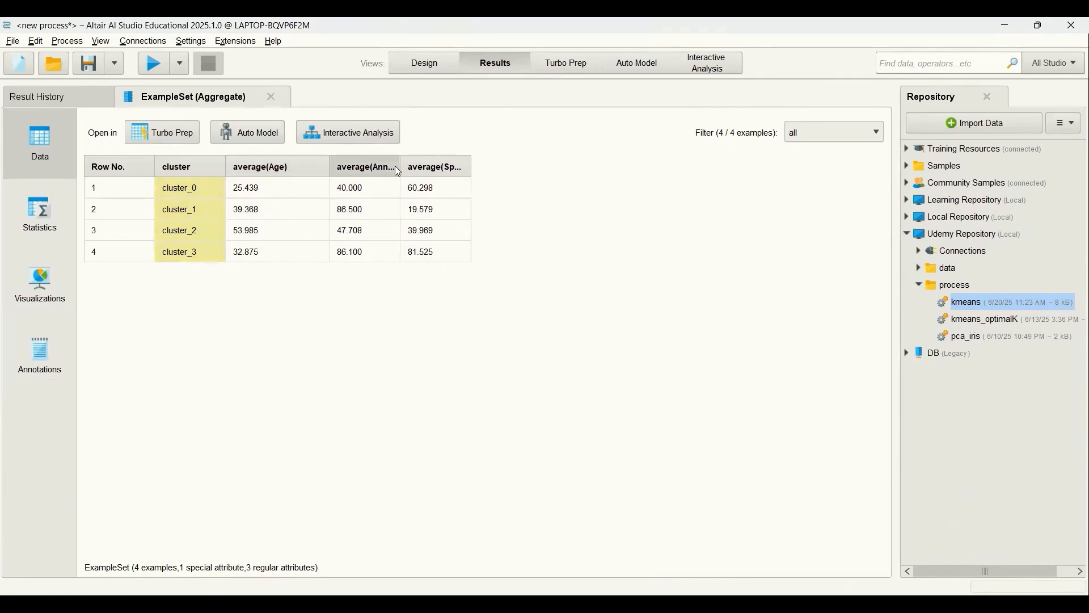
drag(402, 168, 454, 167)
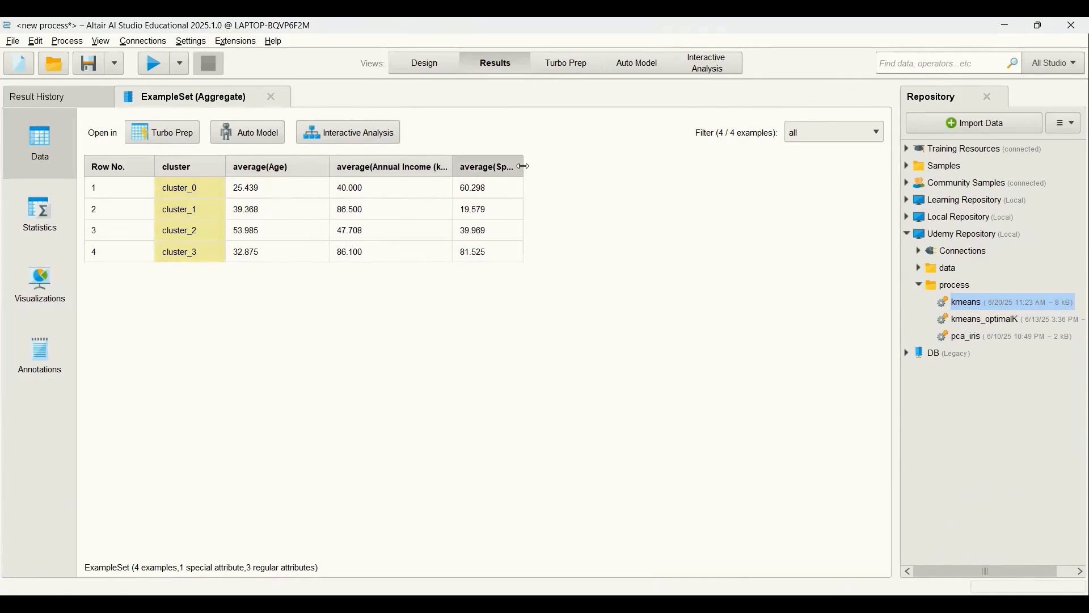
drag(524, 167, 622, 165)
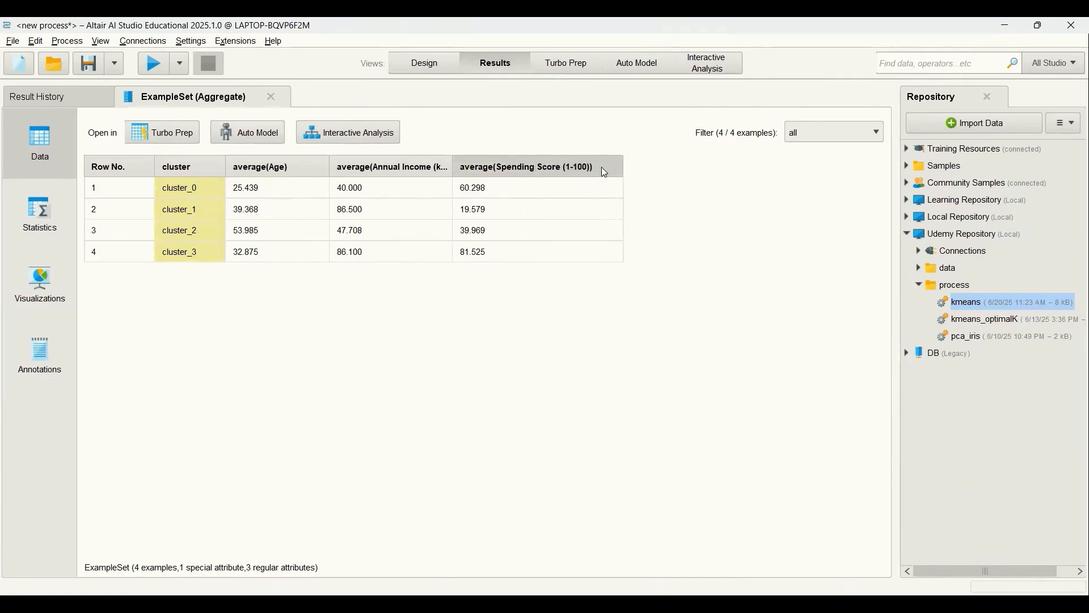